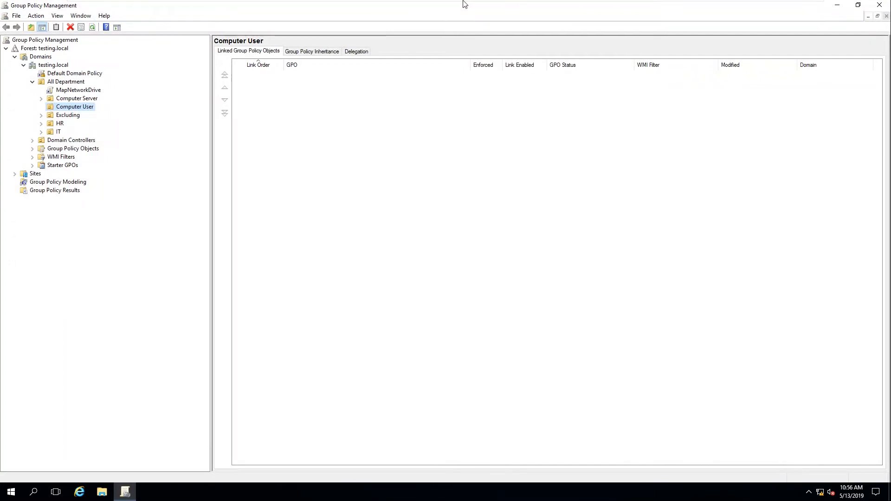
Step: Switch to the WIN10-User01 x64 machine, view the contents of the mapped DataShare (H:) drive in File Explorer, and return to SVR01-AD
mouse_move(465, 3)
left_click(501, 6)
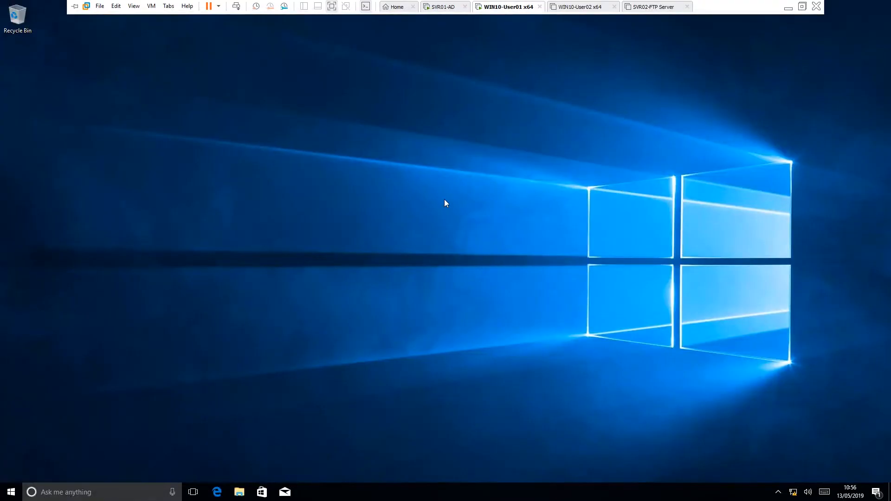
left_click(239, 492)
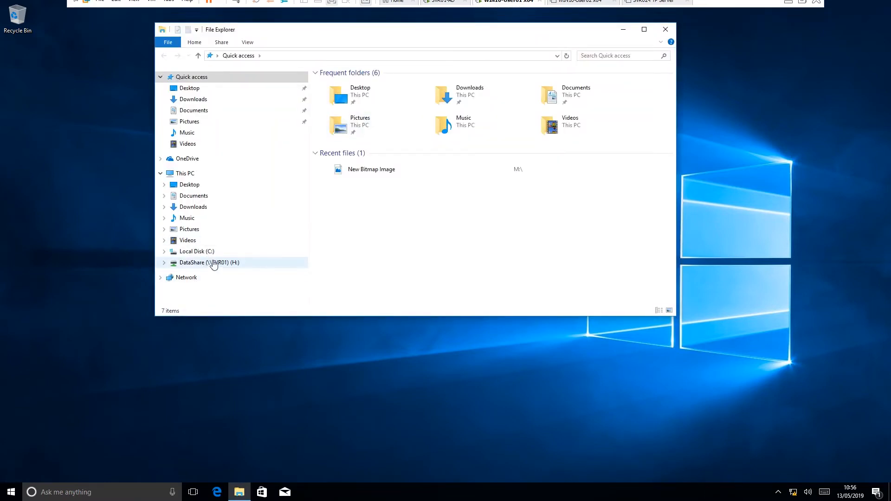
left_click(214, 264)
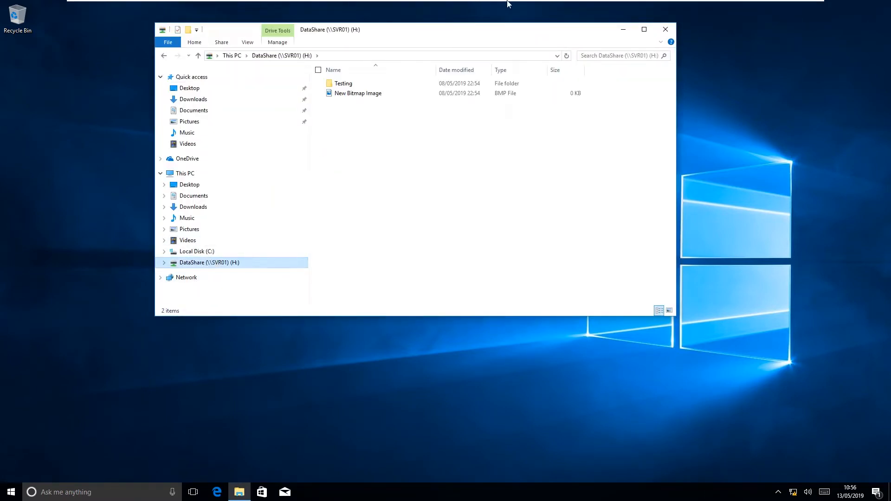
mouse_move(507, 4)
left_click(443, 9)
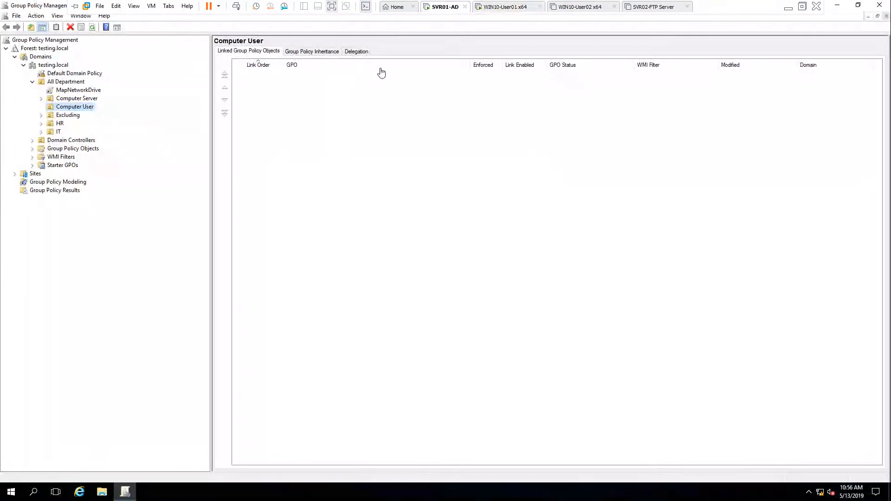
Step: Examine the scope of the MapNetworkDrive link and the Group Policy Objects linked to the All Department OU
left_click(78, 90)
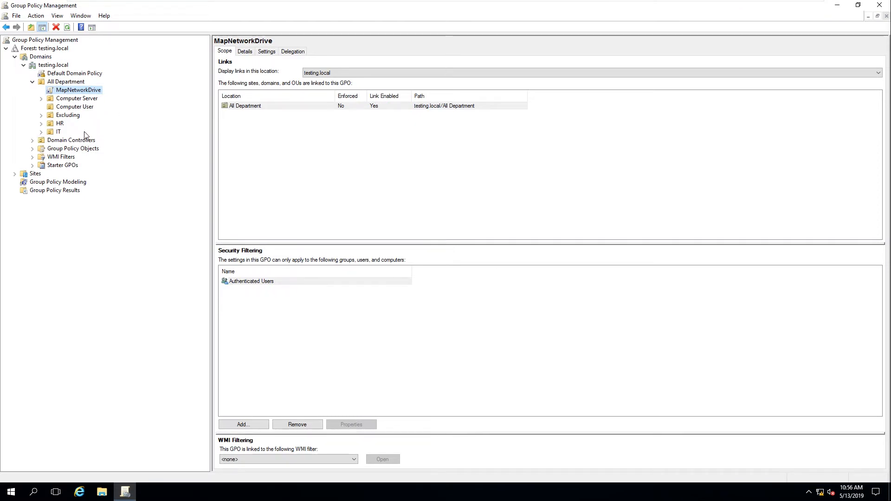
left_click(64, 82)
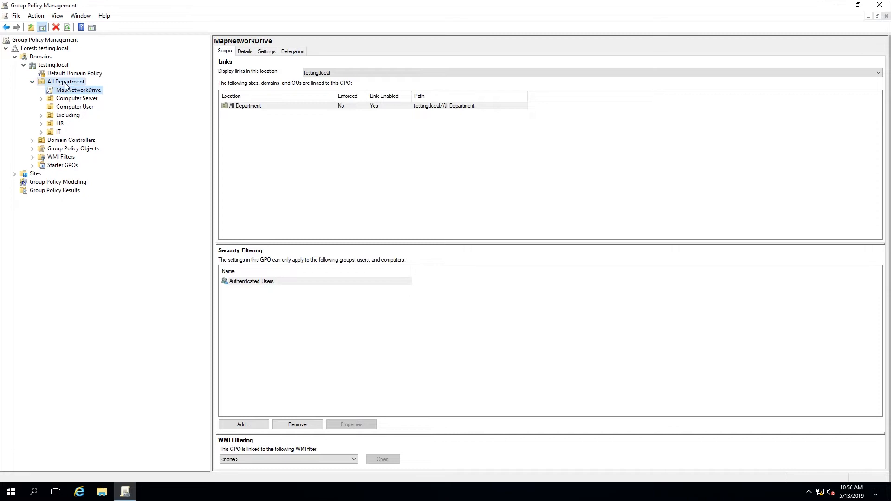
left_click(32, 82)
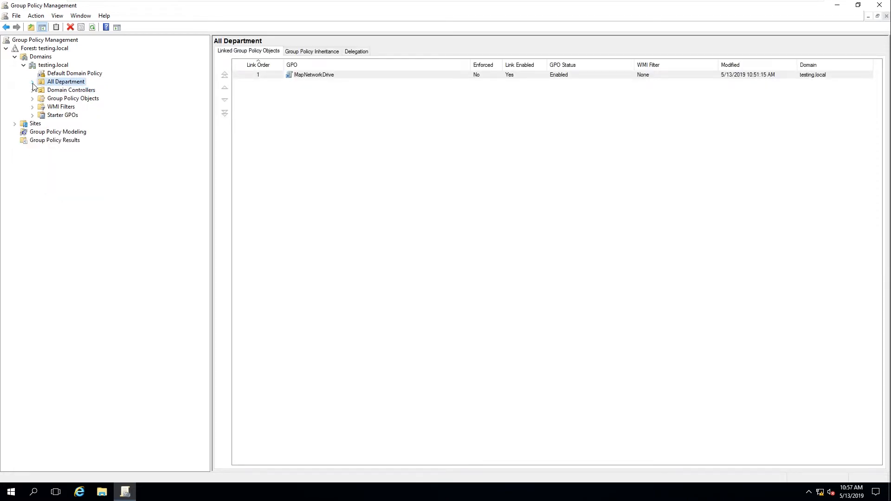
left_click(32, 83)
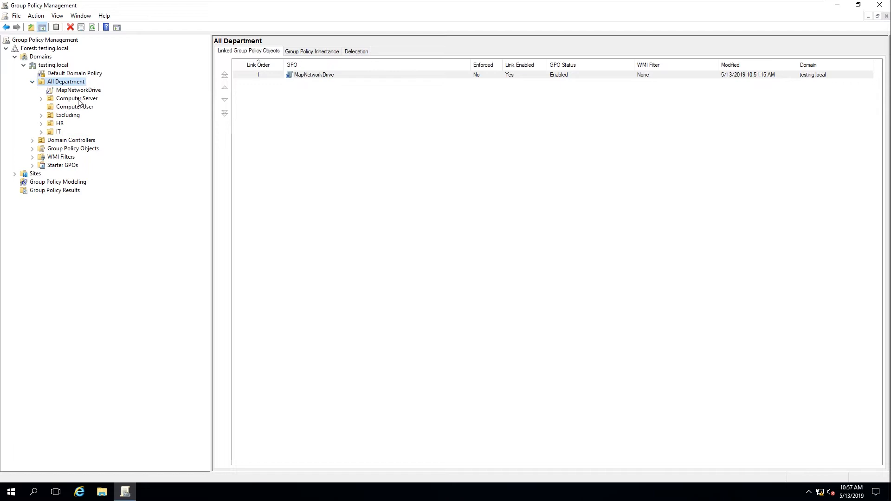
Step: Examine the linked Group Policy Objects of the OUs under All Department, and the scope of MapNetworkDrive again
left_click(79, 99)
left_click(85, 108)
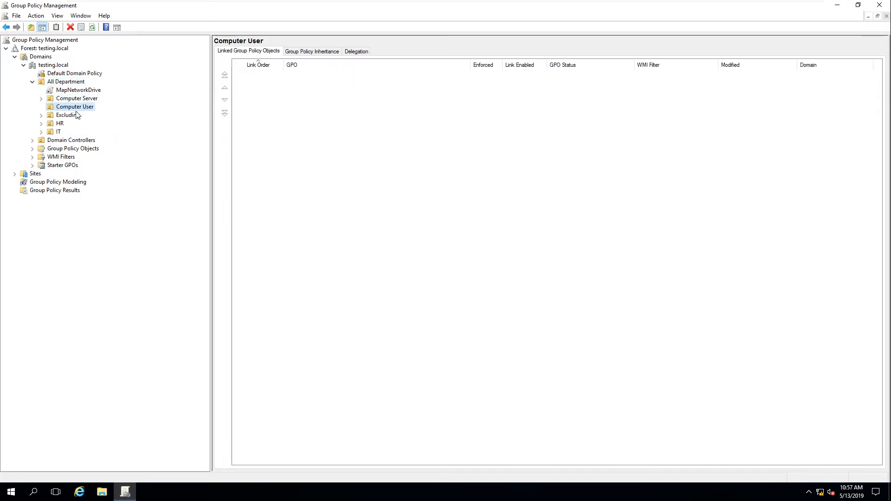
left_click(74, 115)
left_click(60, 123)
left_click(58, 131)
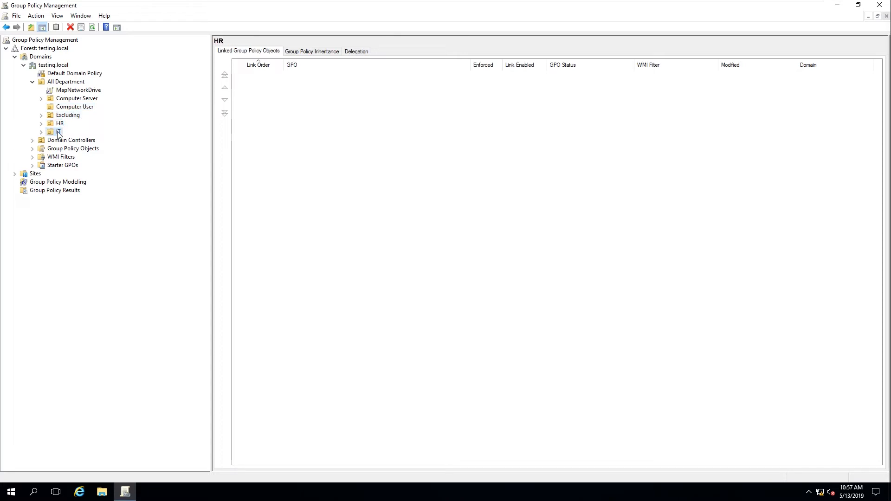
left_click(84, 91)
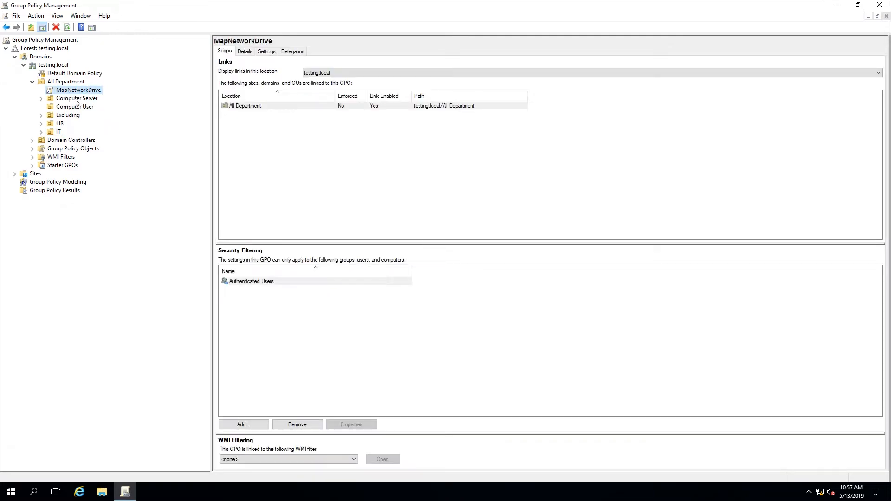
left_click(77, 99)
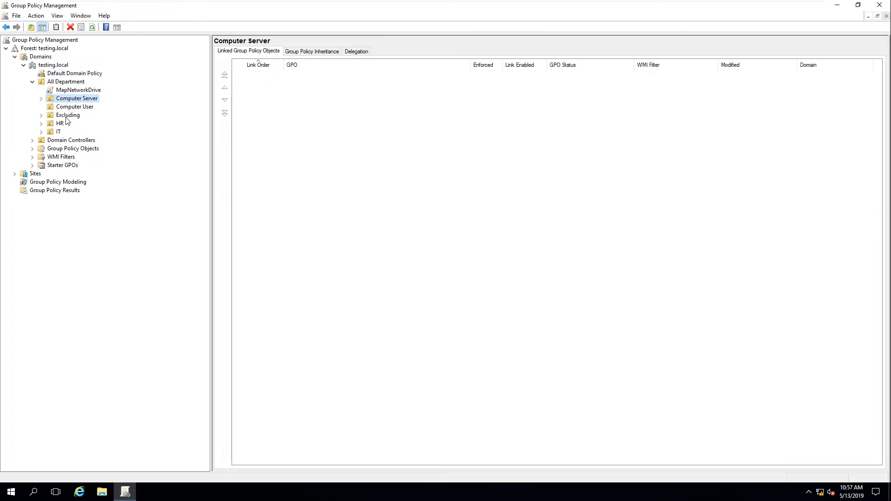
left_click(66, 117)
left_click(59, 132)
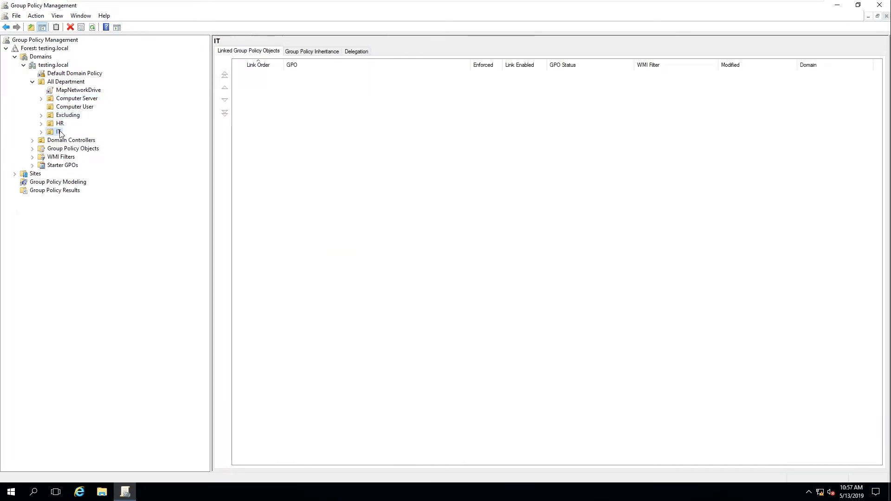
left_click(59, 124)
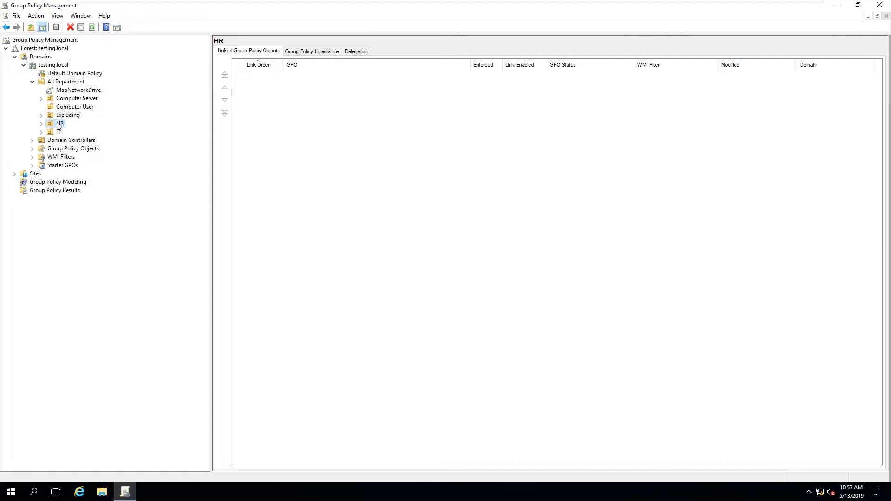
right_click(58, 125)
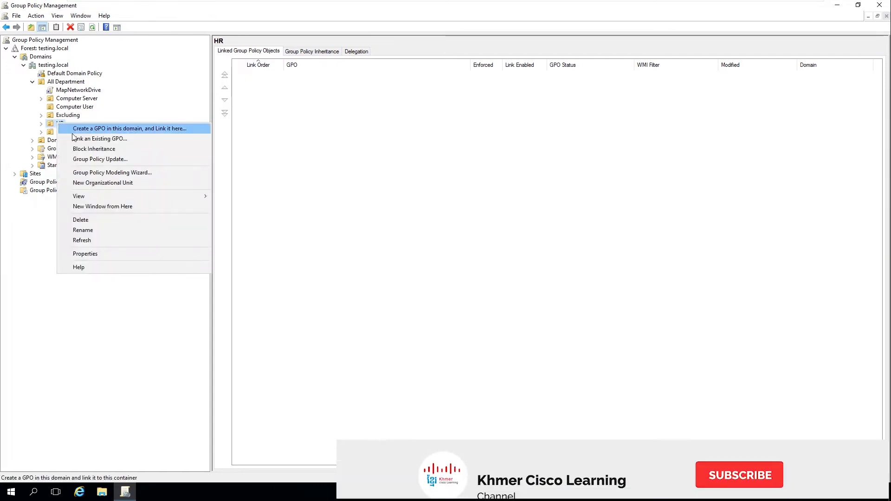
left_click(83, 138)
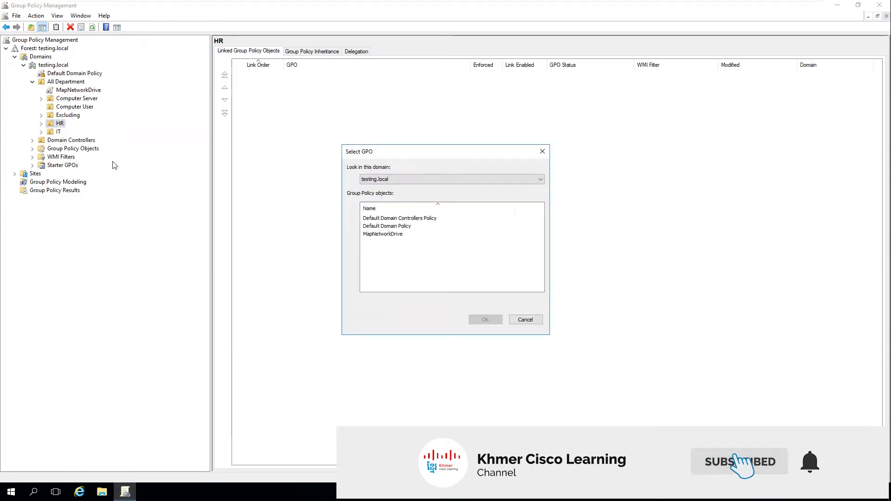
left_click(393, 237)
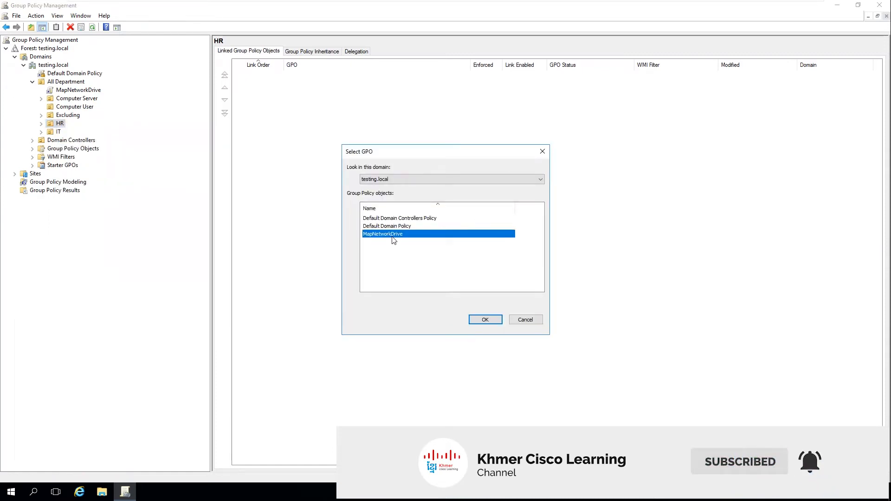
left_click(533, 321)
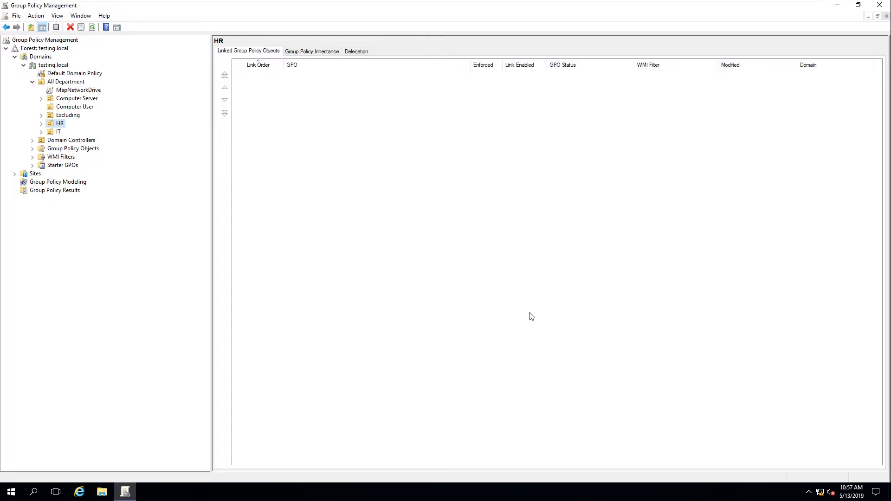
Step: Expand the Group Policy Objects container and compare its MapNetworkDrive object with the link under All Department
left_click(32, 148)
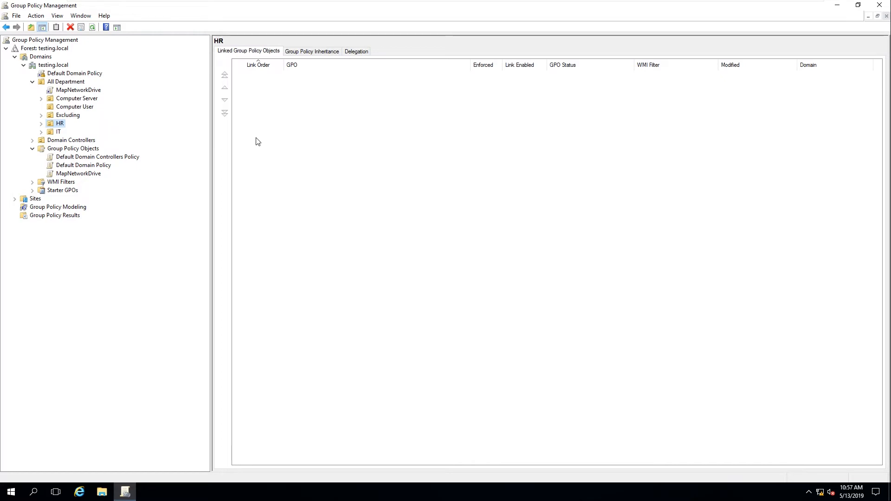
left_click(88, 90)
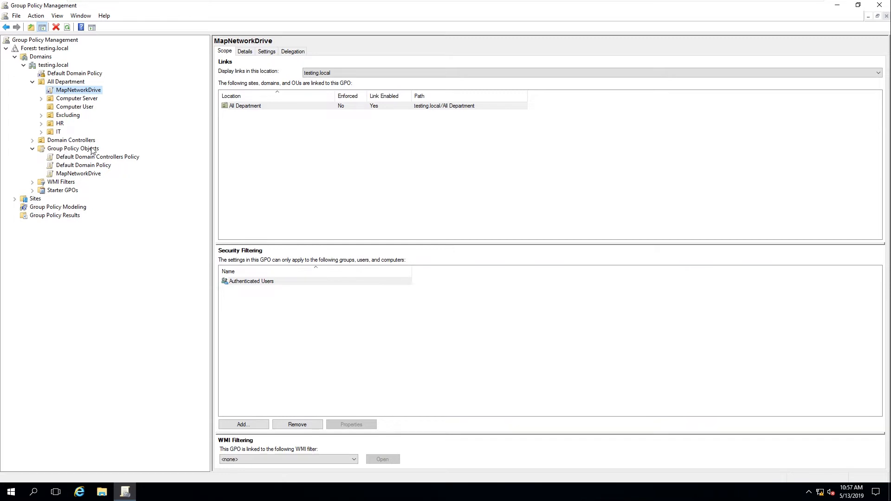
left_click(88, 174)
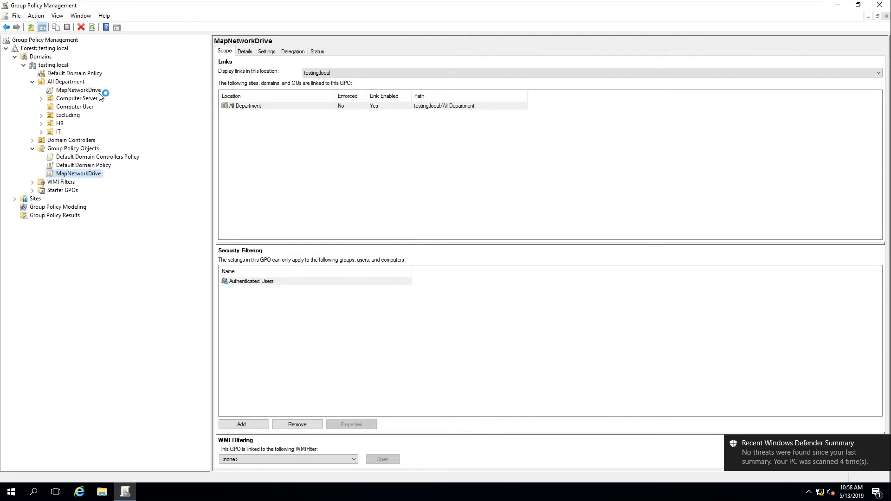
Step: Check the mapped DataShare (H:) drive on WIN10-User01 x64 again and return to SVR01-AD
left_click(510, 4)
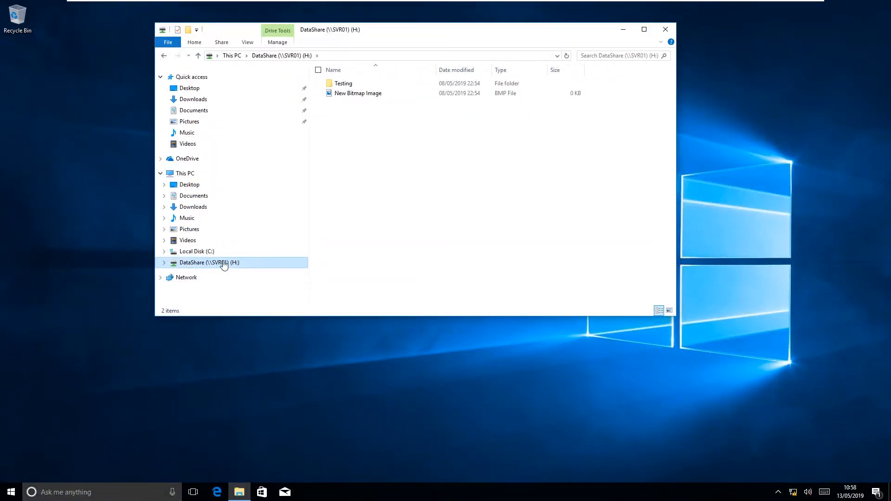
mouse_move(538, 4)
left_click(448, 6)
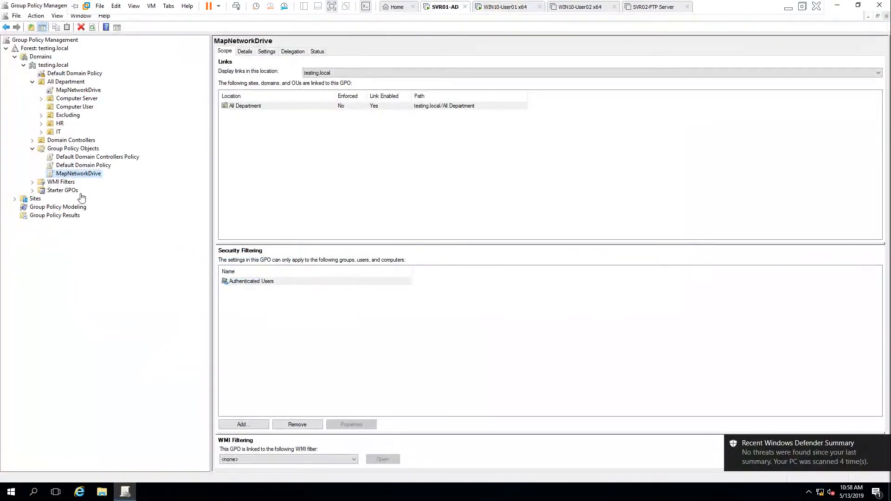
Step: Compare the commands available for the MapNetworkDrive object in Group Policy Objects and for its link under All Department
right_click(93, 174)
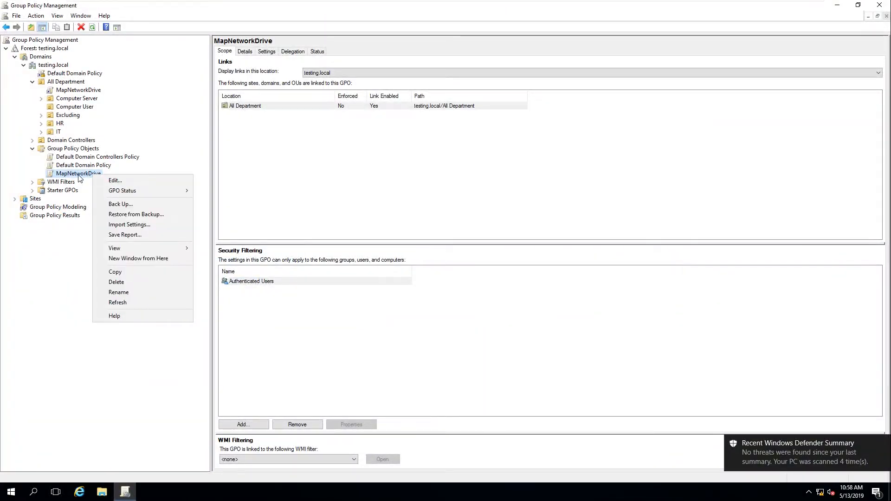
left_click(88, 90)
right_click(95, 91)
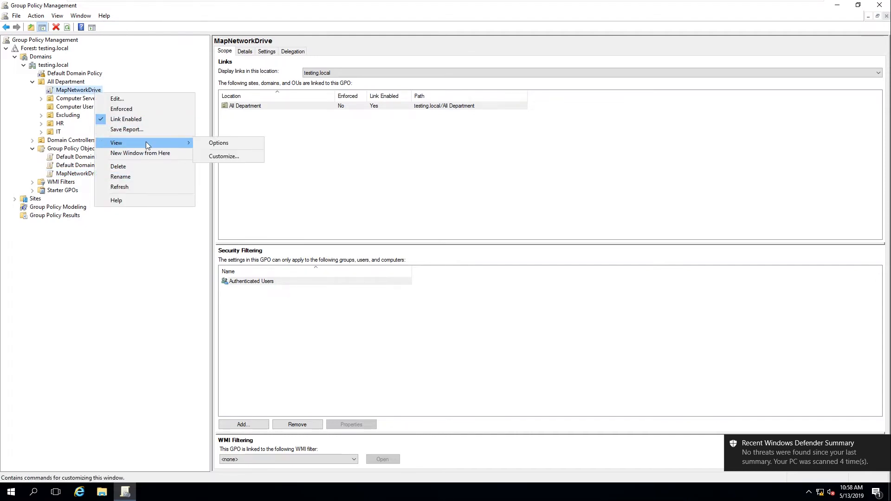
left_click(105, 241)
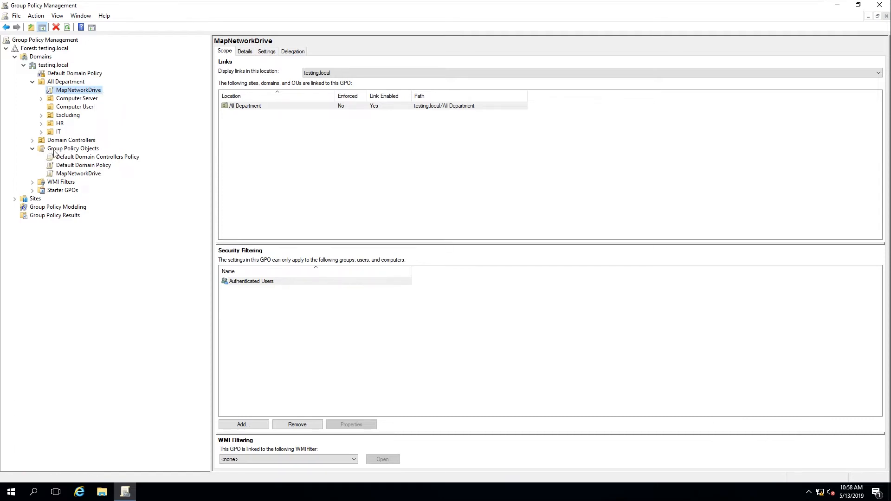
Step: Back up the MapNetworkDrive object from Group Policy Objects to C:\Users\Administrator\Desktop, adding a short description of the backup
left_click(79, 175)
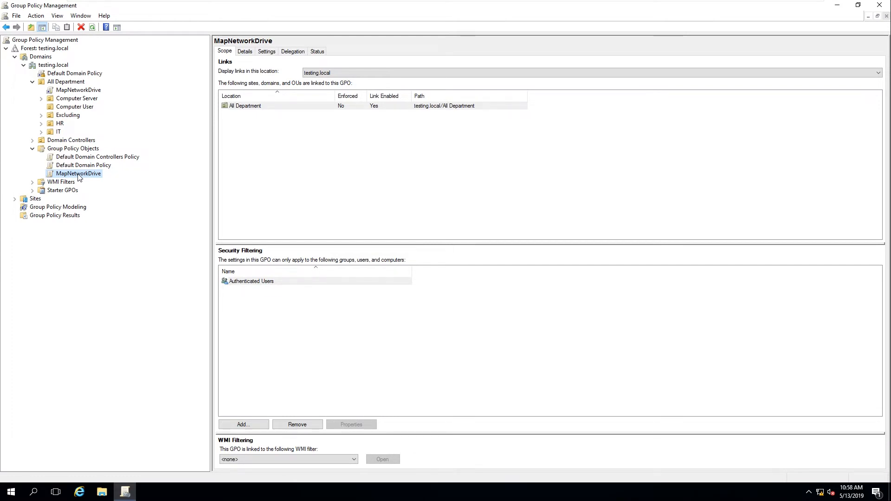
right_click(77, 175)
left_click(114, 201)
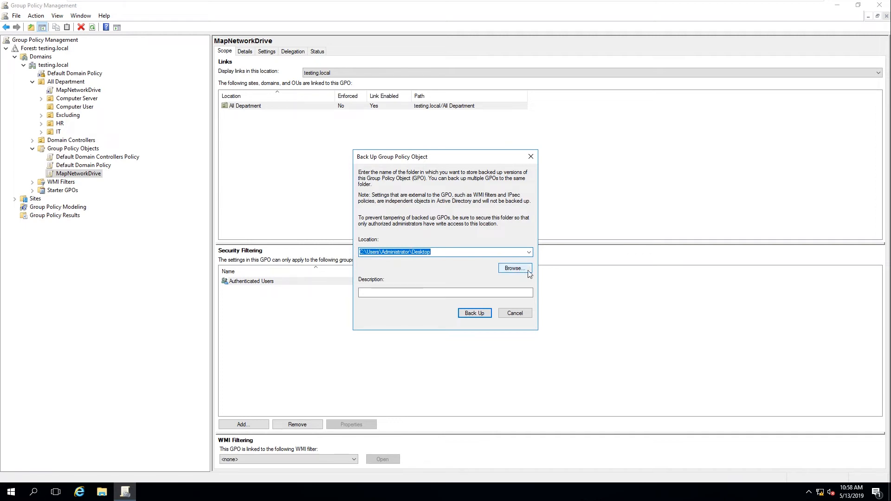
left_click(411, 290)
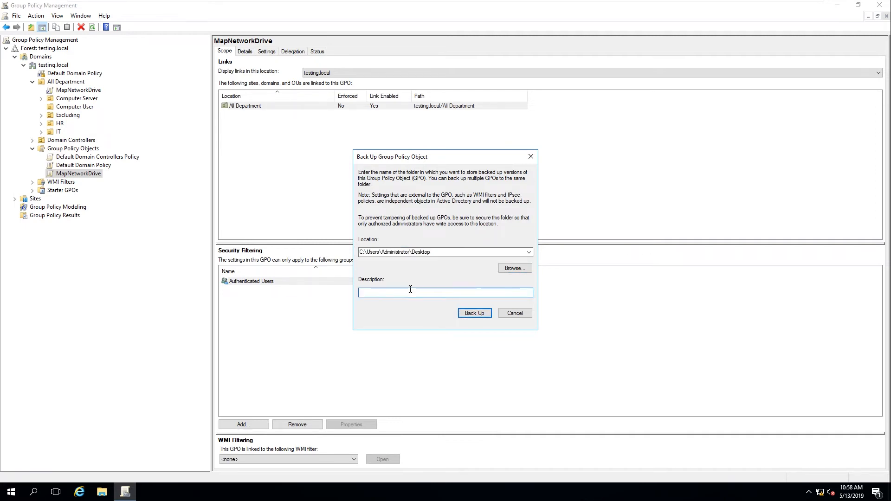
type("BackupNetwo")
key("BackSpace")
key("BackSpace")
key("BackSpace")
key("BackSpace")
type("apNetworkDricv")
left_click(475, 313)
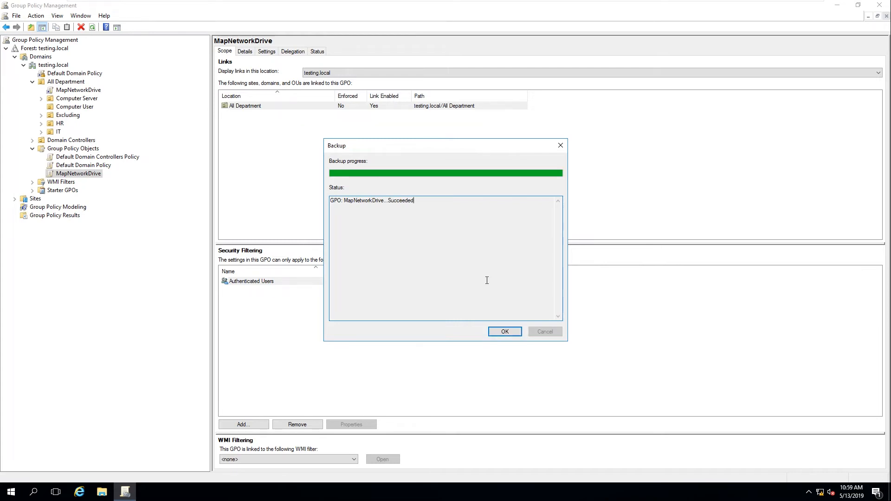
double_click(351, 200)
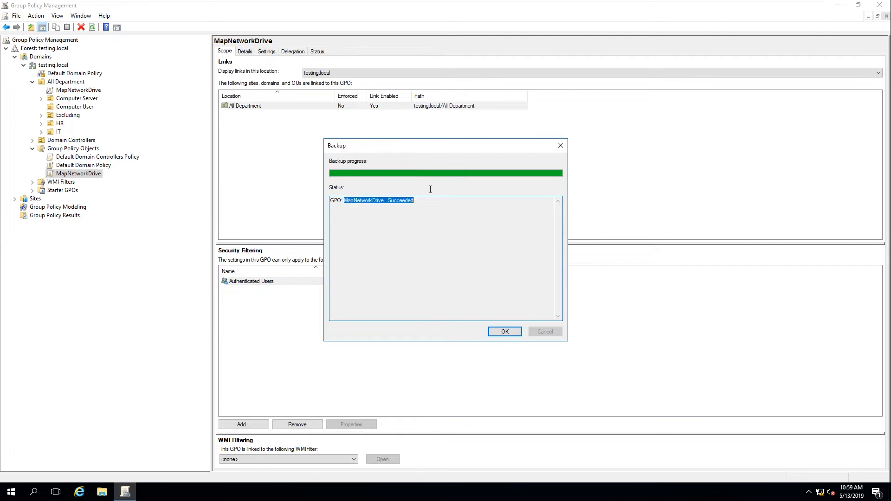
left_click(504, 331)
Step: In File Explorer, open the GPO backup folder on the Desktop and its DomainSysvol subfolder to examine the backed-up files
left_click(102, 493)
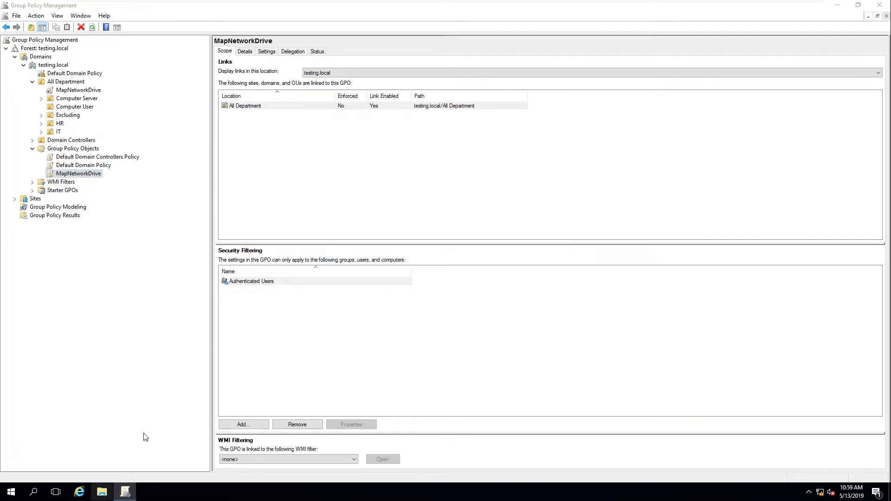
left_click(231, 167)
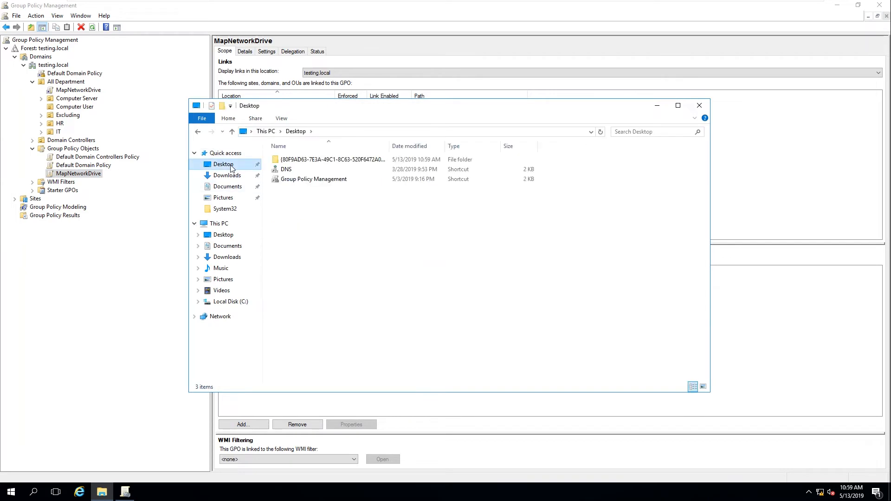
left_click_drag(391, 140, 544, 141)
double_click(302, 160)
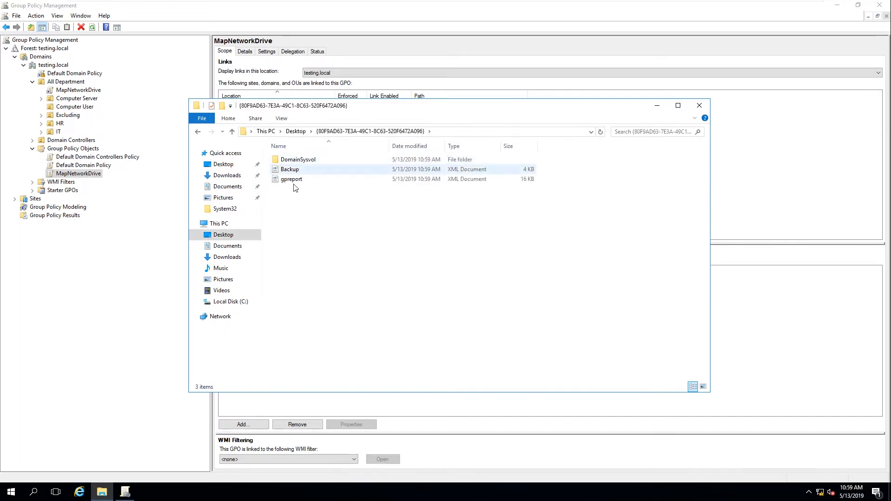
double_click(310, 160)
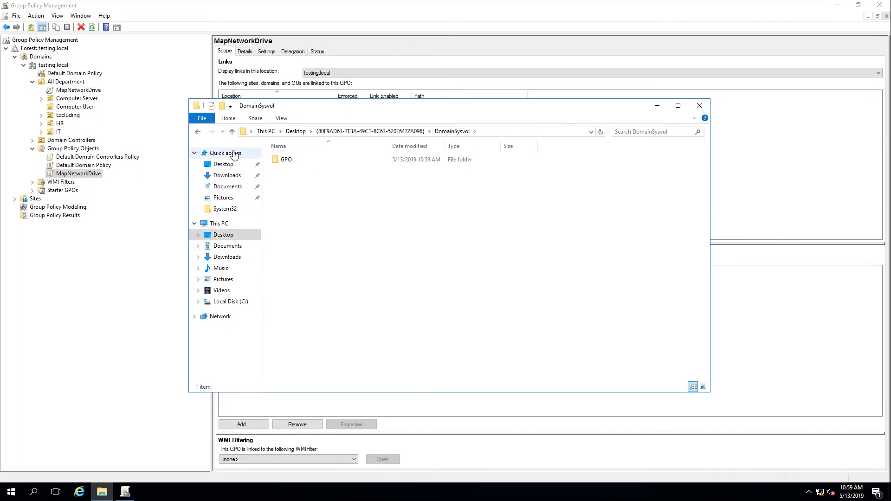
Step: Examine the GPO folder and its User subfolder inside the backup, return to the Desktop folder and close File Explorer
double_click(302, 160)
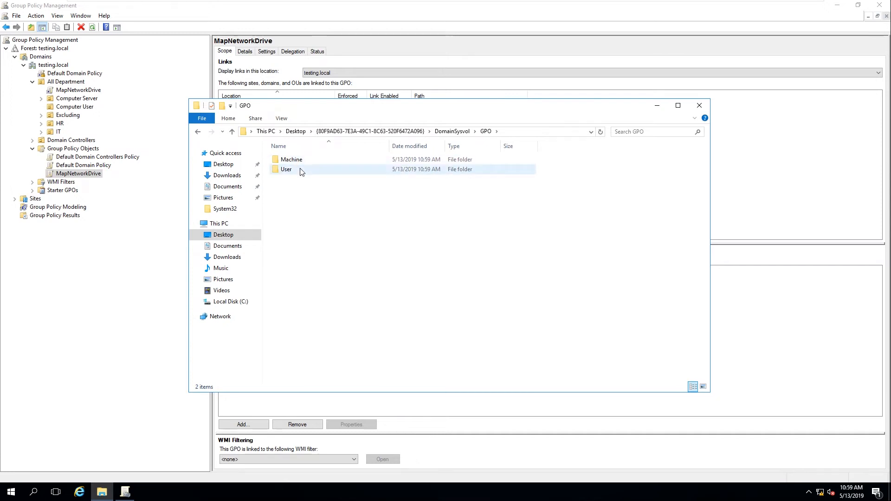
double_click(304, 171)
left_click(196, 133)
left_click(196, 133)
left_click(196, 133)
left_click(196, 133)
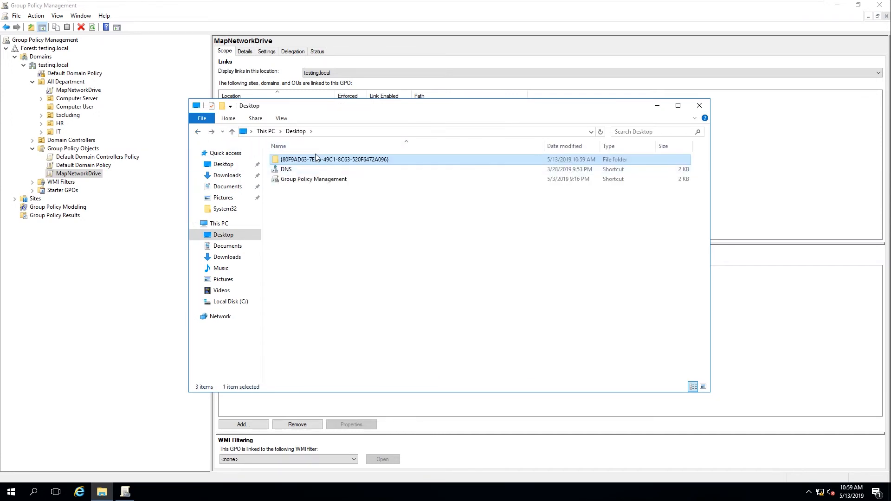
left_click(699, 106)
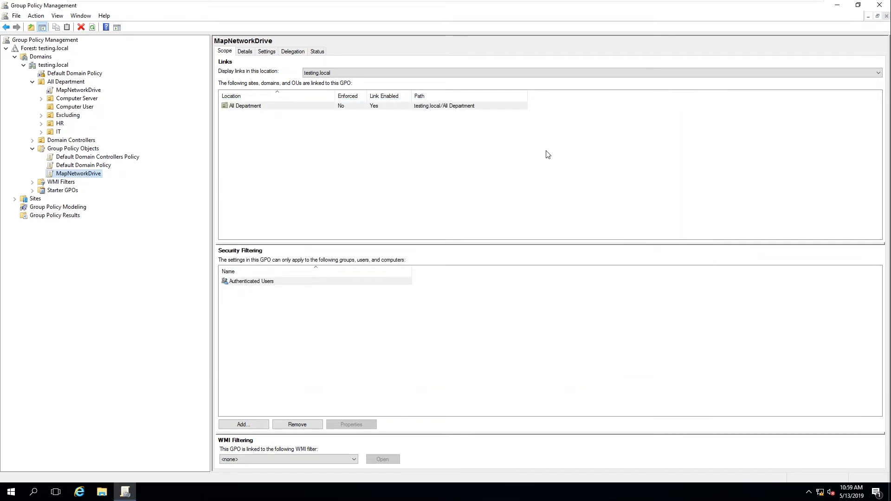
Step: Delete the MapNetworkDrive object from Group Policy Objects together with all its links in the domain
left_click(79, 158)
left_click(81, 175)
left_click(78, 90)
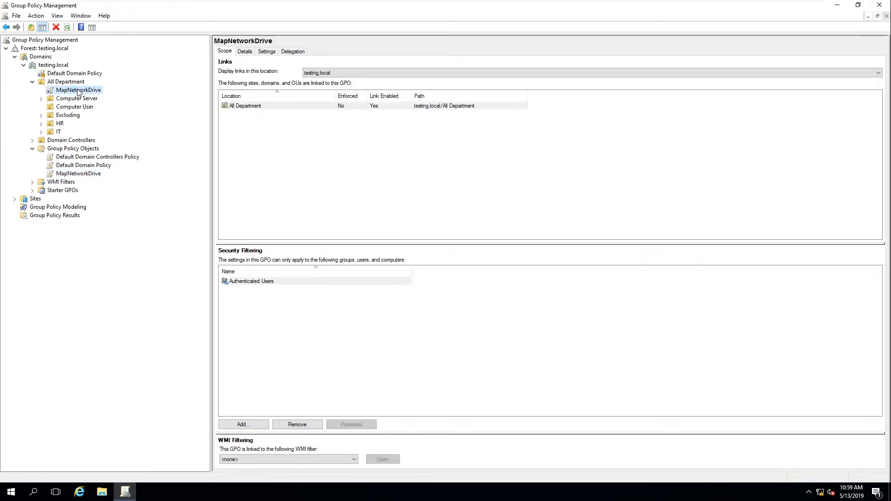
left_click(86, 174)
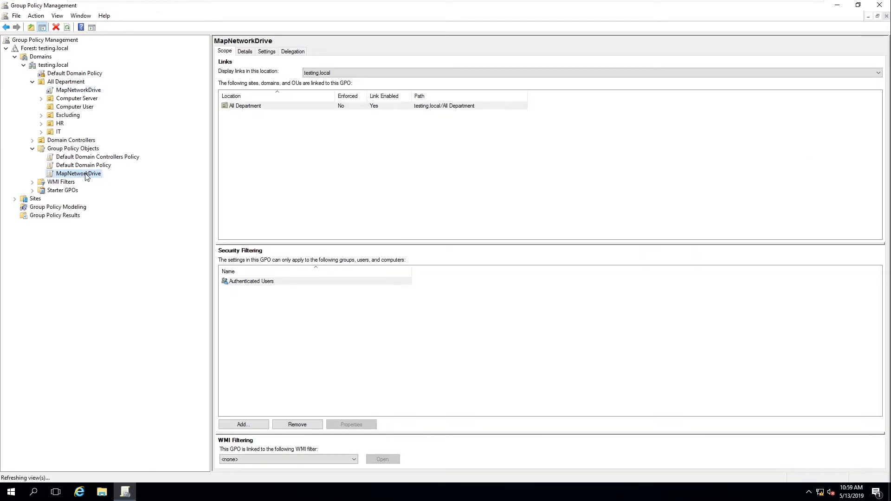
left_click(84, 92)
left_click(86, 175)
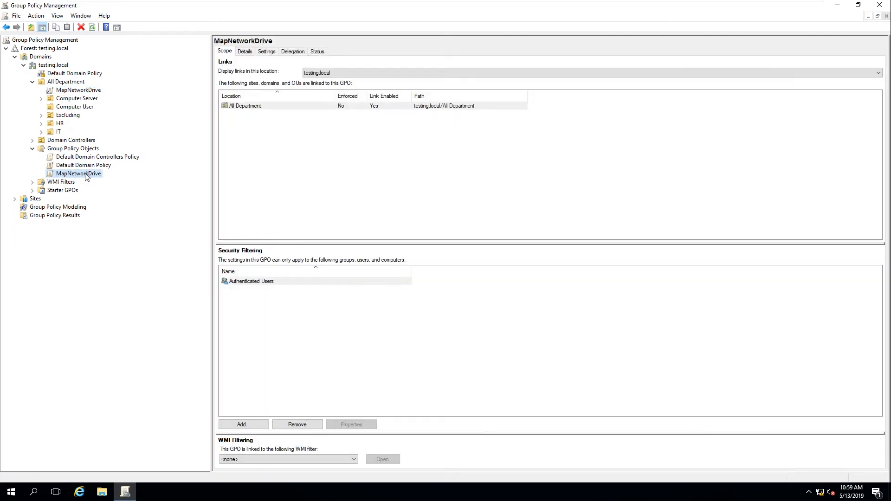
right_click(85, 174)
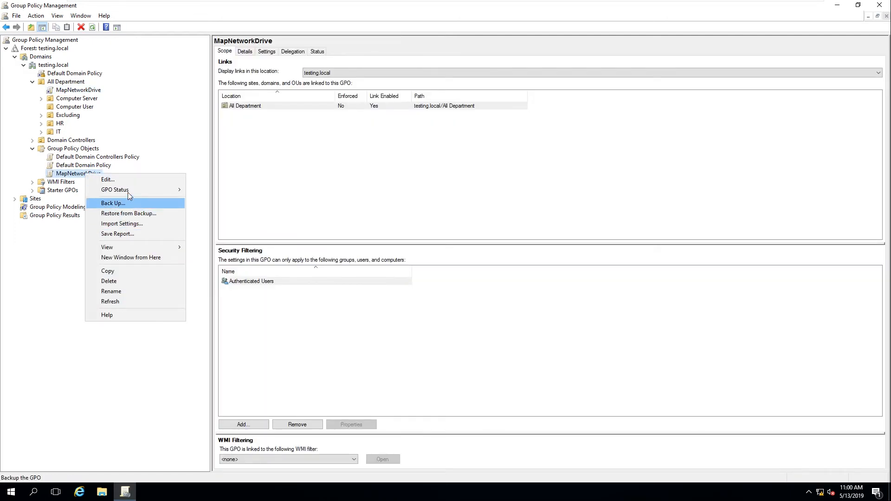
left_click(114, 285)
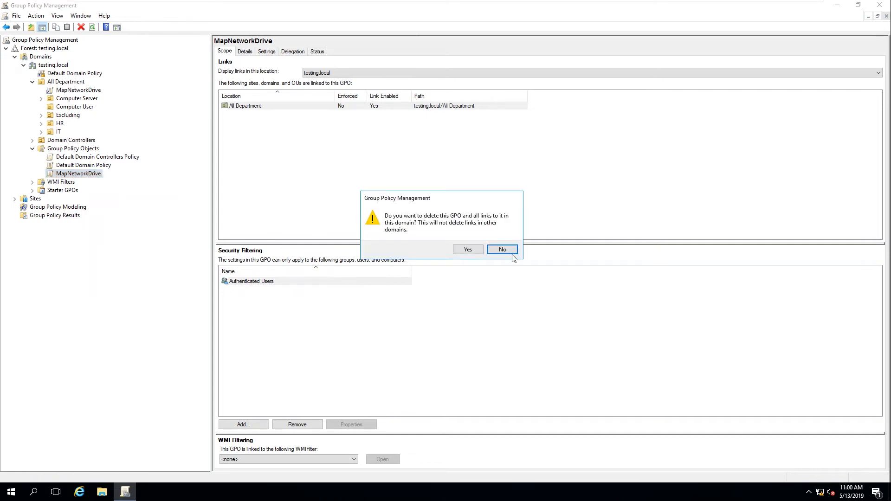
left_click(462, 251)
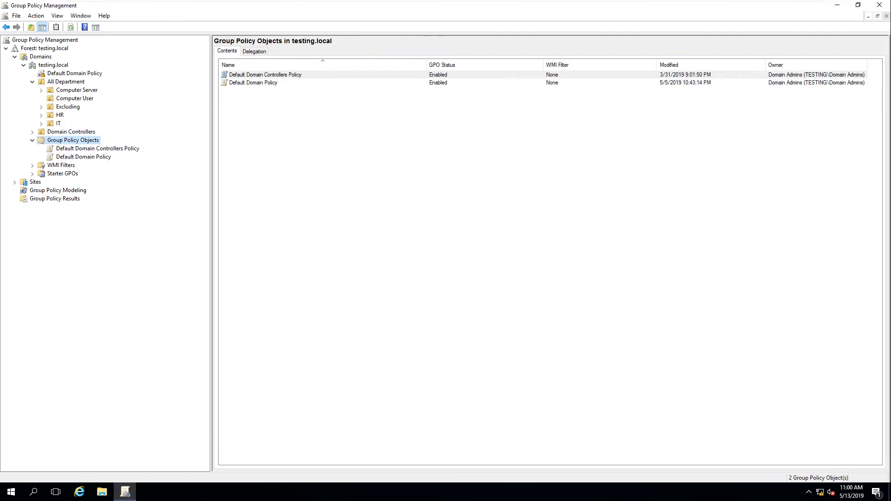
Step: Run gpupdate /force on SVR01-AD and on the WIN10-User01 x64 client
key("super+r")
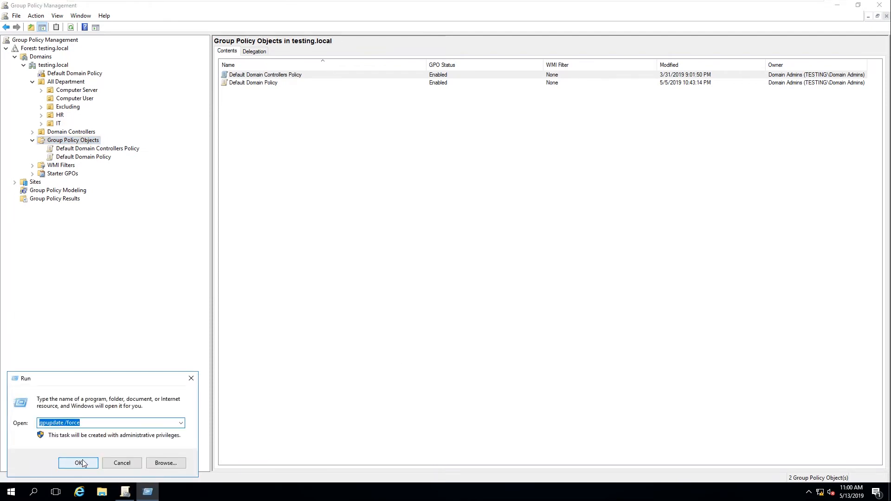
key("Return")
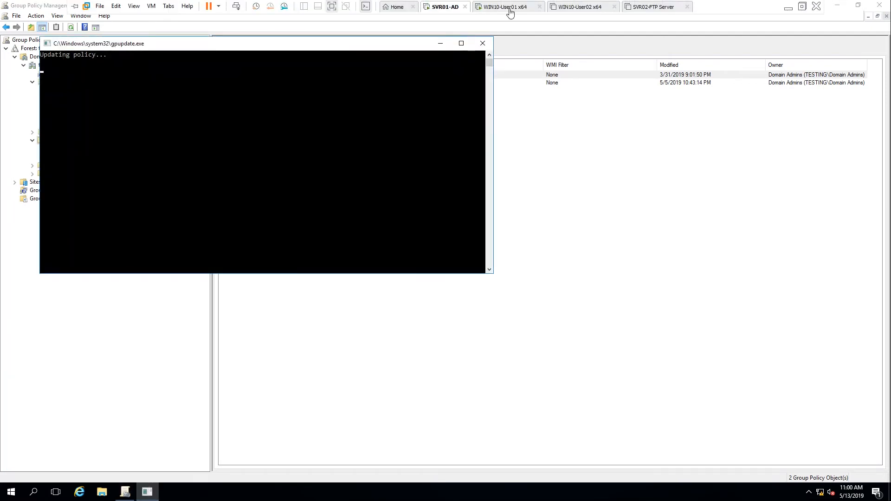
left_click(508, 7)
key("super+r")
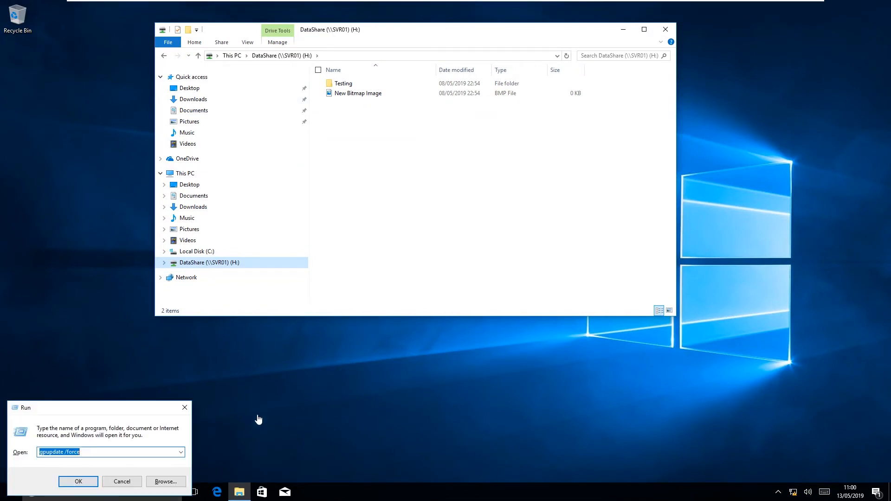
left_click(65, 481)
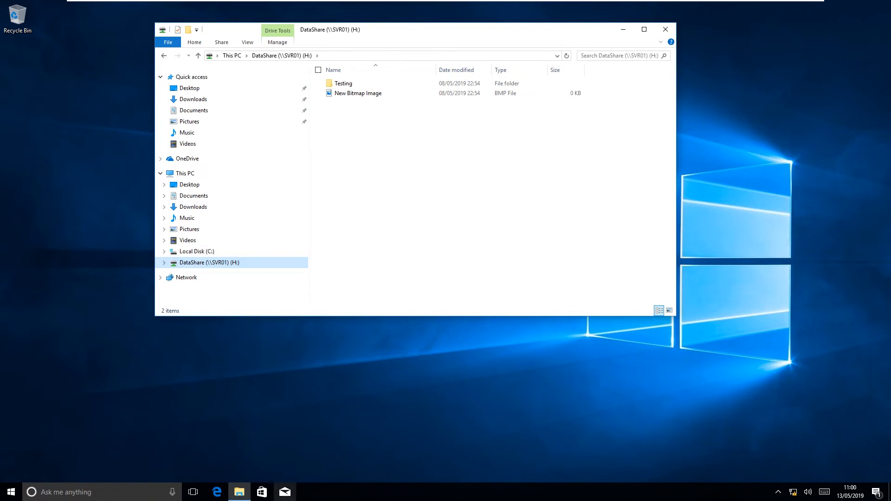
Step: Run gpupdate /force again on WIN10-User01 x64, recheck the DataShare (H:) drive and close File Explorer
left_click(241, 493)
left_click(240, 493)
key("super+r")
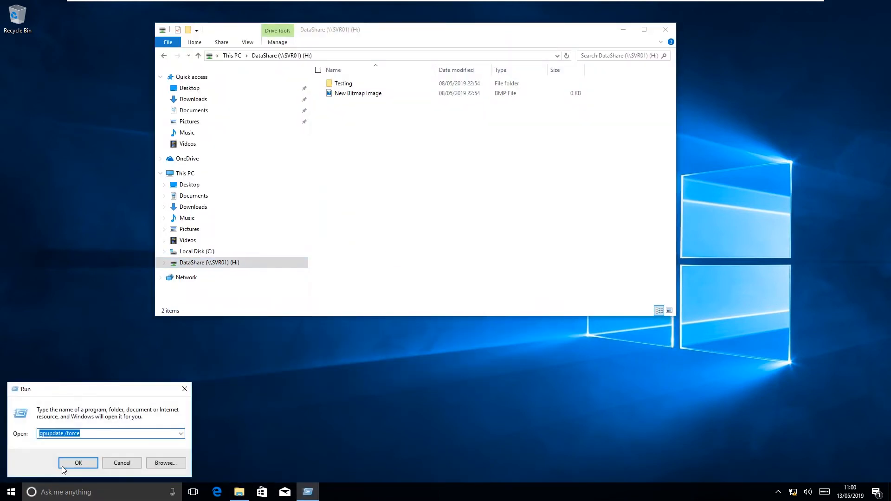
left_click(85, 458)
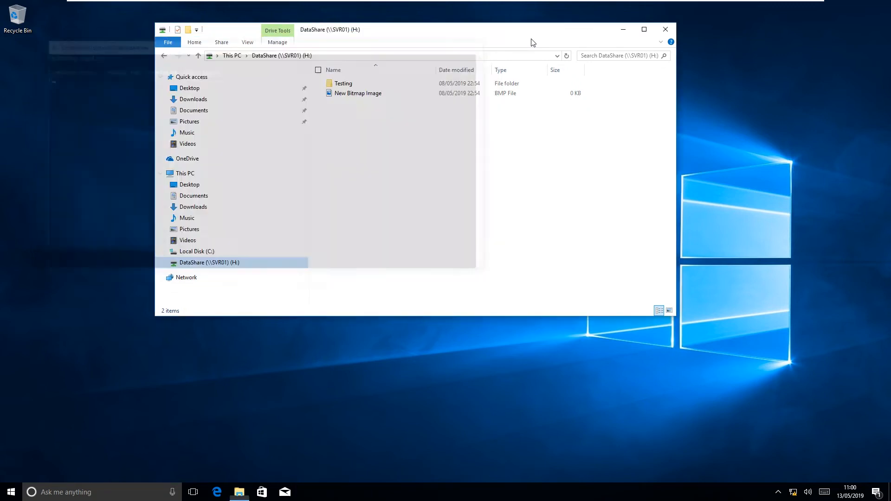
left_click(214, 254)
left_click(215, 263)
left_click(667, 31)
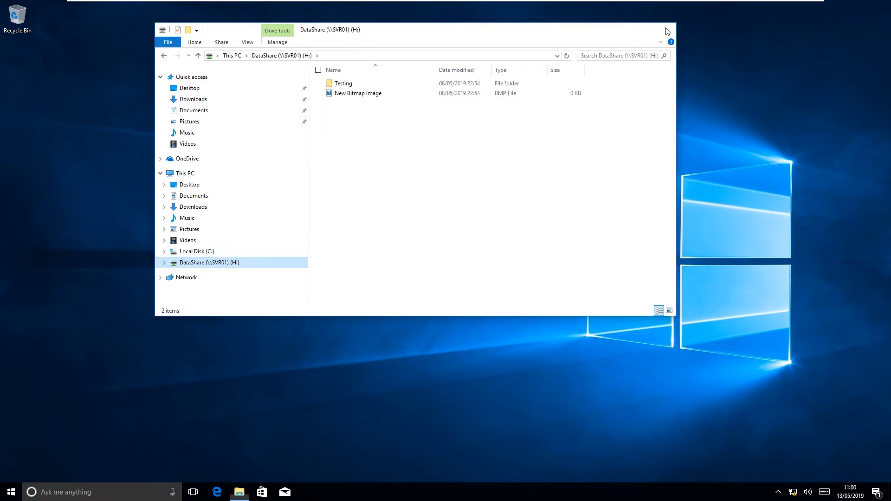
Step: Sign out of Windows on WIN10-User01 x64
right_click(12, 495)
mouse_move(126, 461)
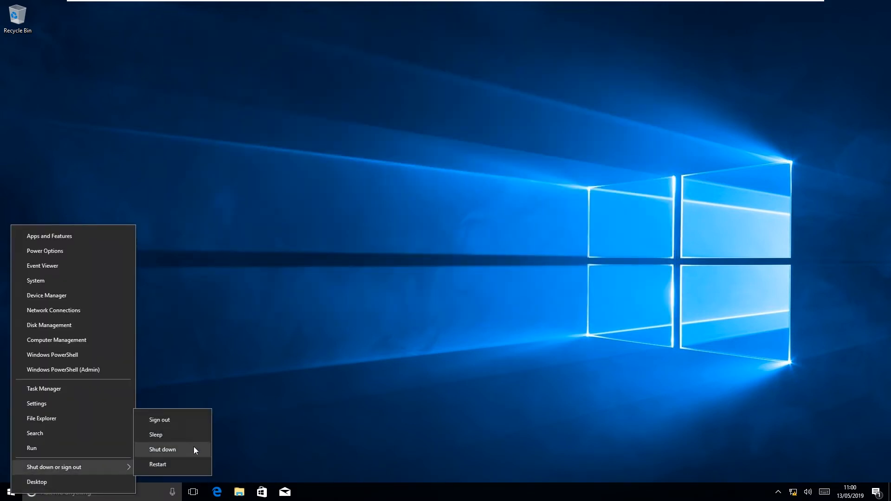
left_click(206, 421)
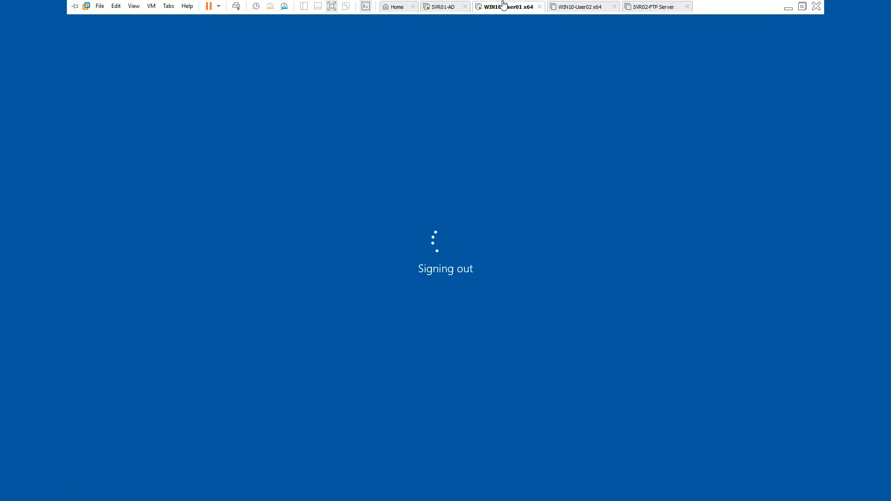
Step: Switch to SVR01-AD and force another Group Policy update with gpupdate /force
left_click(439, 7)
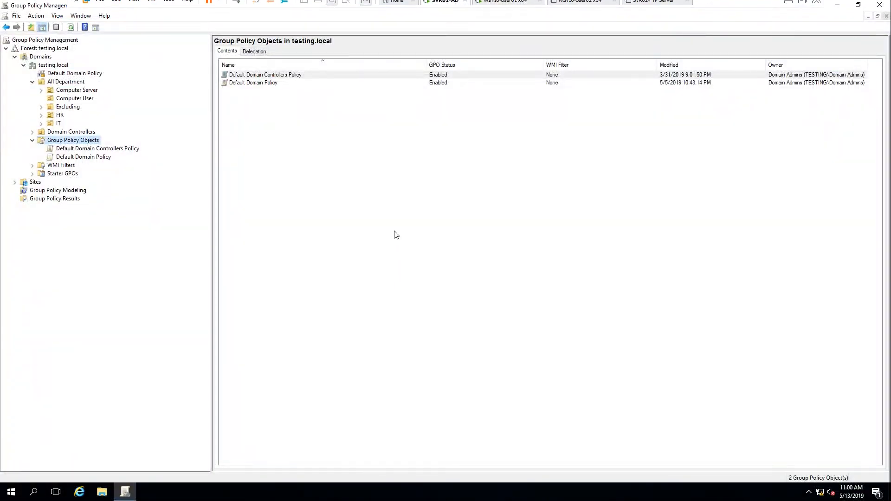
key("super+r")
key("Return")
Step: Switch to WIN10-User01 x64 and sign in to the IT1 account by entering its password
mouse_move(561, 2)
left_click(519, 9)
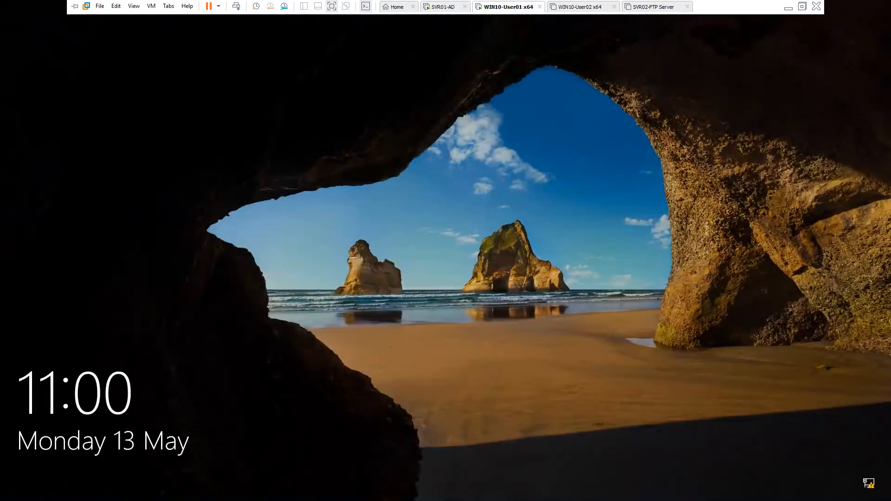
left_click(442, 300)
type("•••••••")
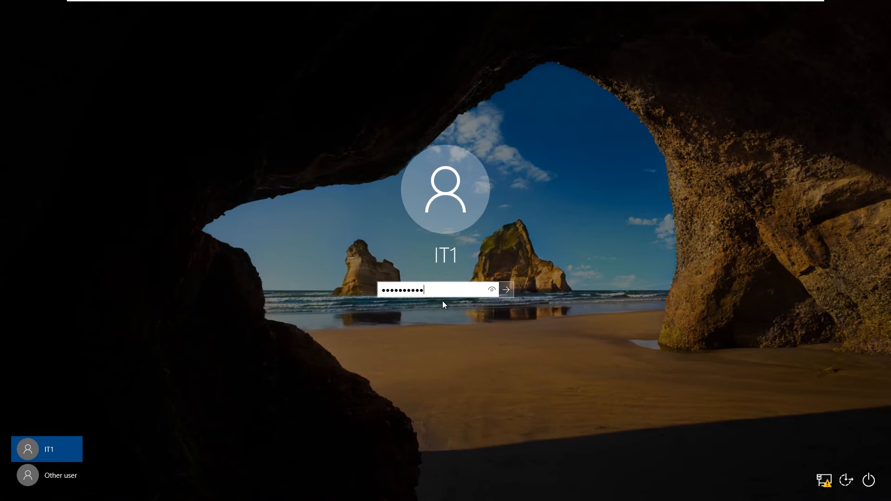
key("Return")
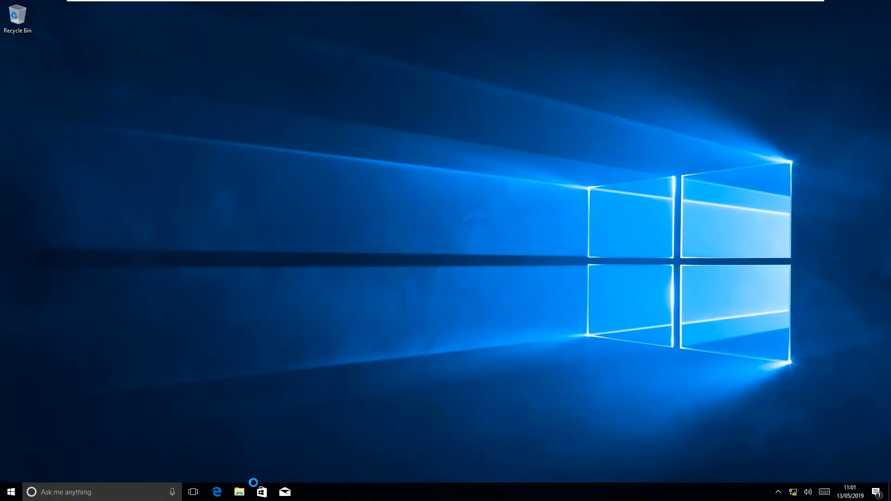
Step: Open File Explorer at Local Disk (C:) and check which drives are listed under This PC
left_click(243, 487)
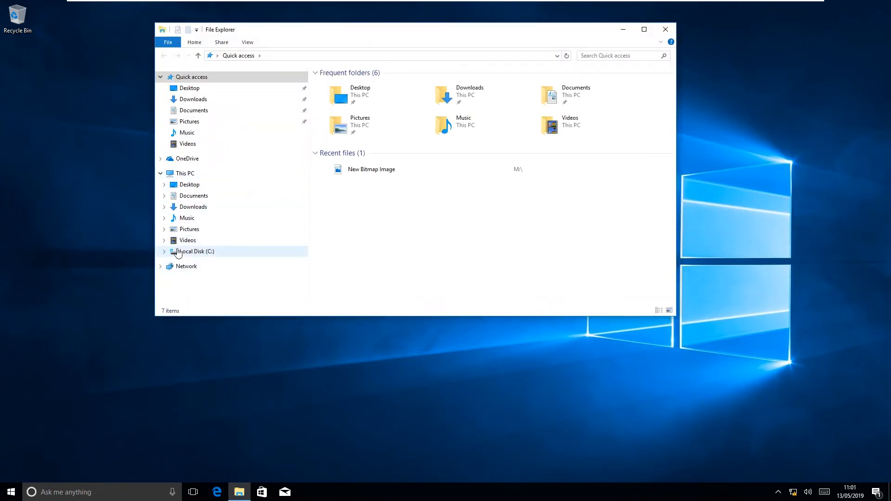
left_click(190, 251)
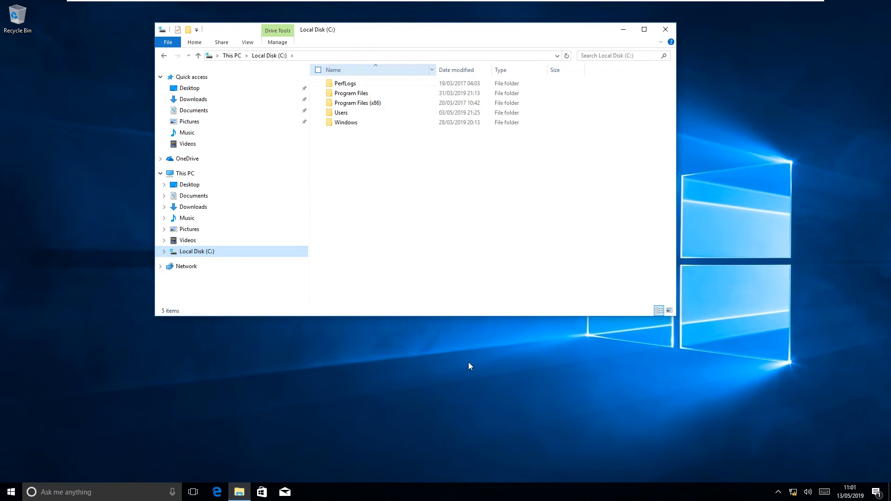
right_click(389, 376)
left_click(327, 403)
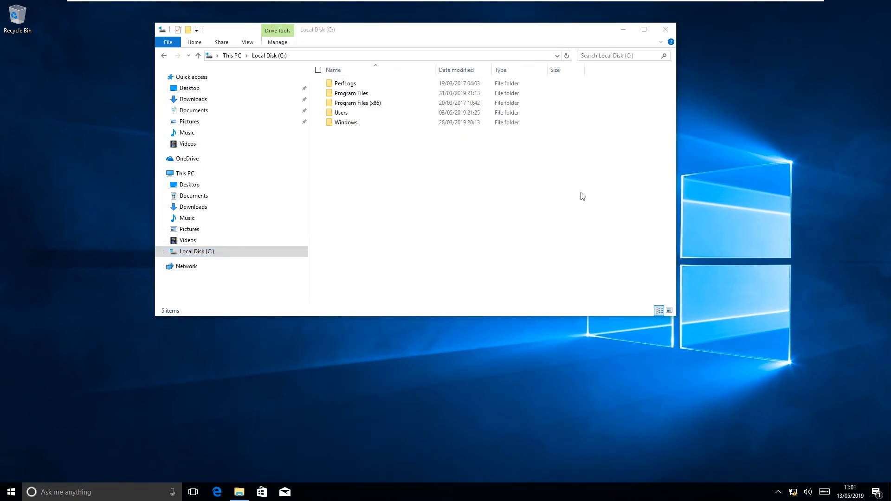
left_click_drag(461, 34, 520, 41)
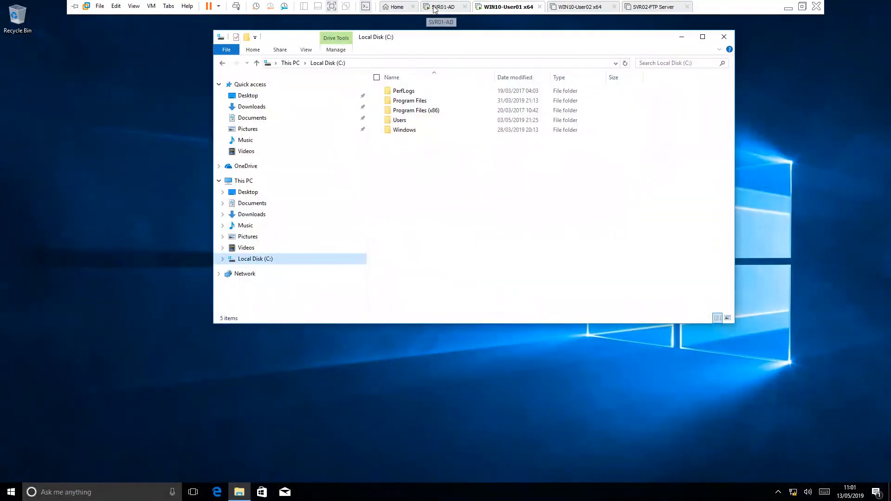
Step: Look at the policy list on SVR01-AD, run gpupdate /force on WIN10-User01 x64 and recheck the drives in File Explorer
left_click(441, 7)
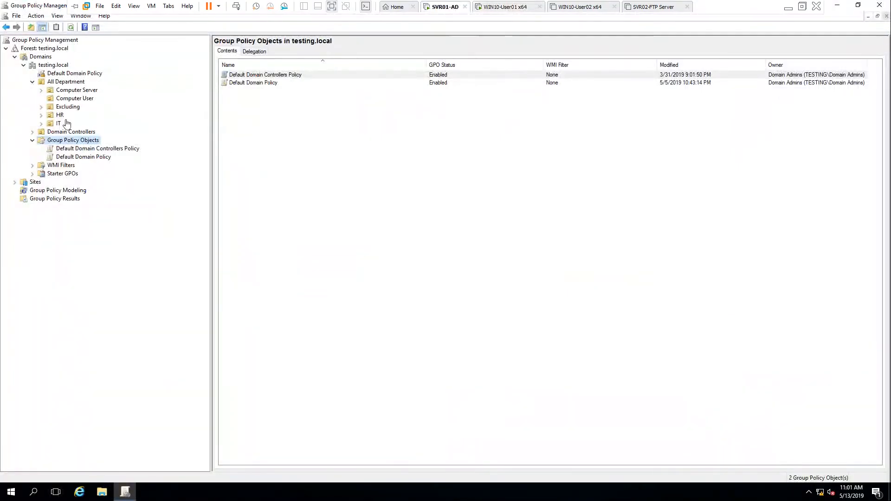
left_click(506, 7)
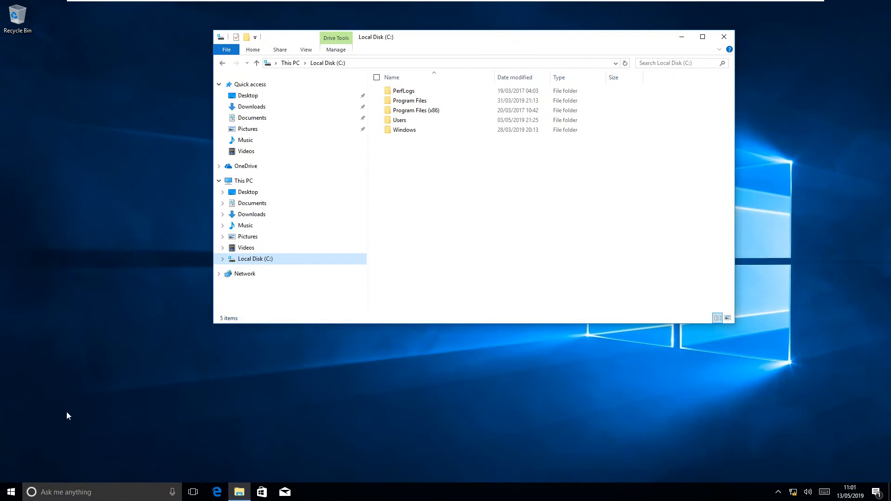
key("super+r")
left_click(64, 463)
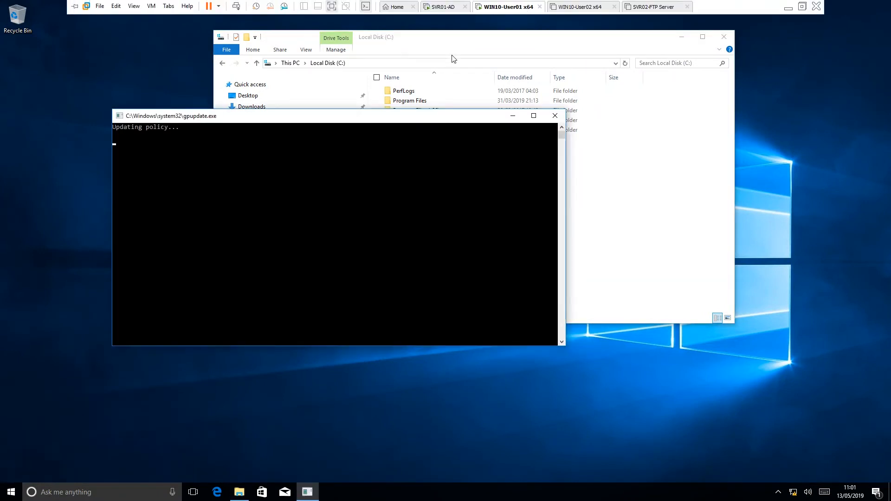
left_click(453, 46)
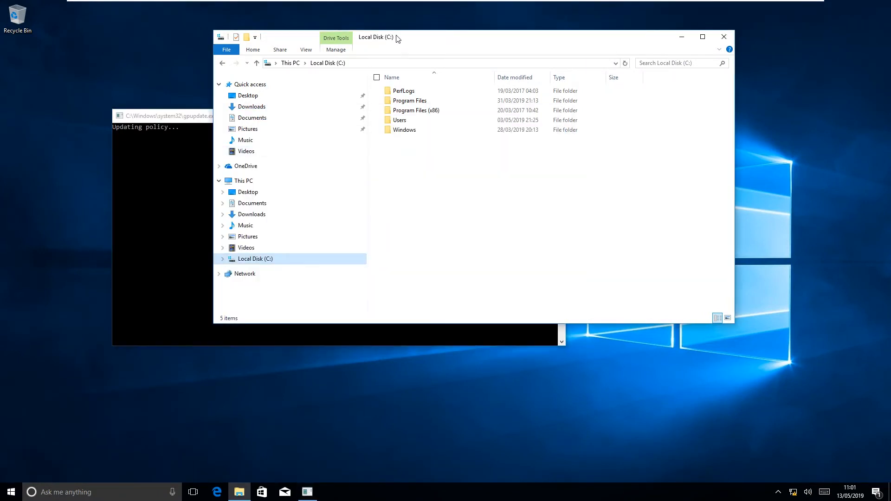
left_click_drag(525, 47, 622, 96)
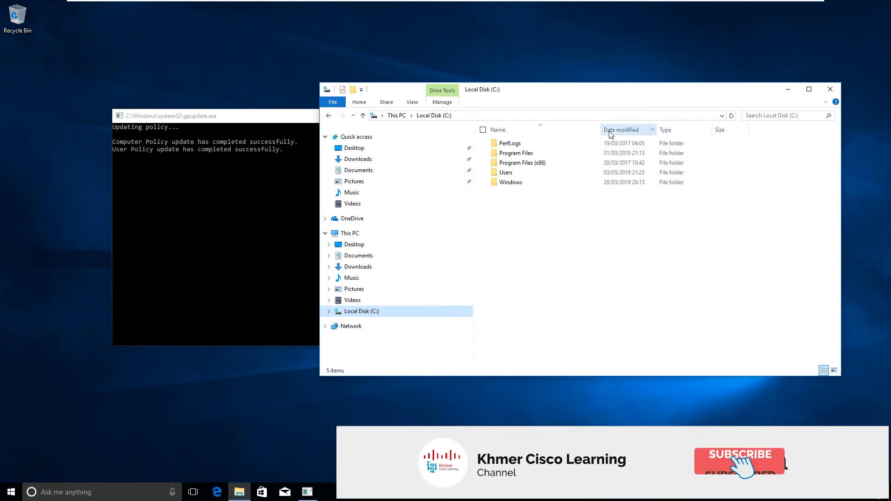
left_click_drag(585, 90, 454, 50)
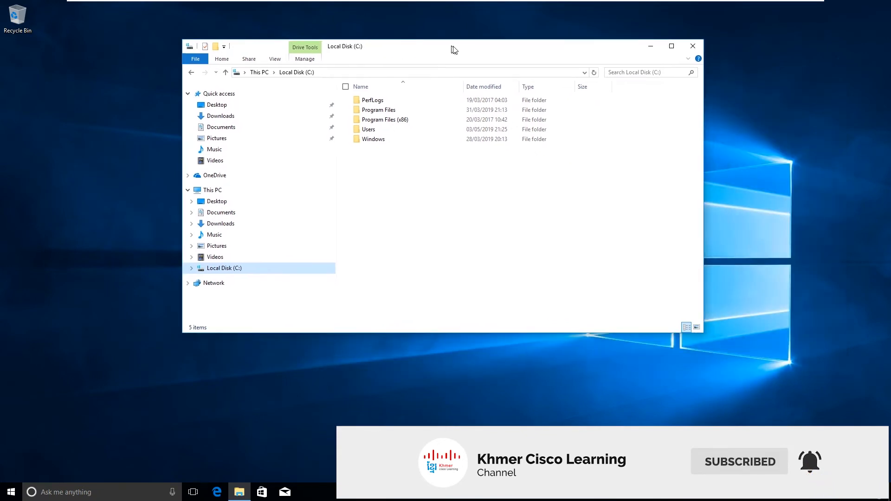
Step: Return to SVR01-AD, view the testing.local domain and select its Group Policy Objects container
mouse_move(411, 2)
left_click(453, 7)
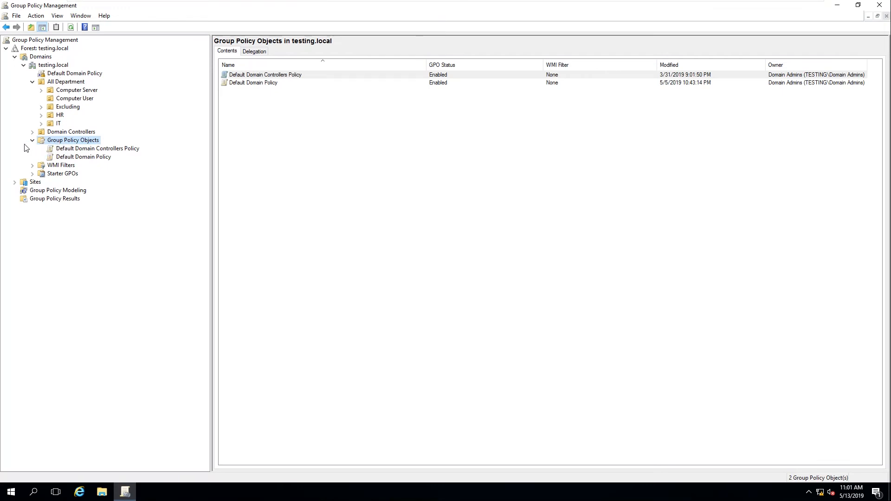
left_click(64, 66)
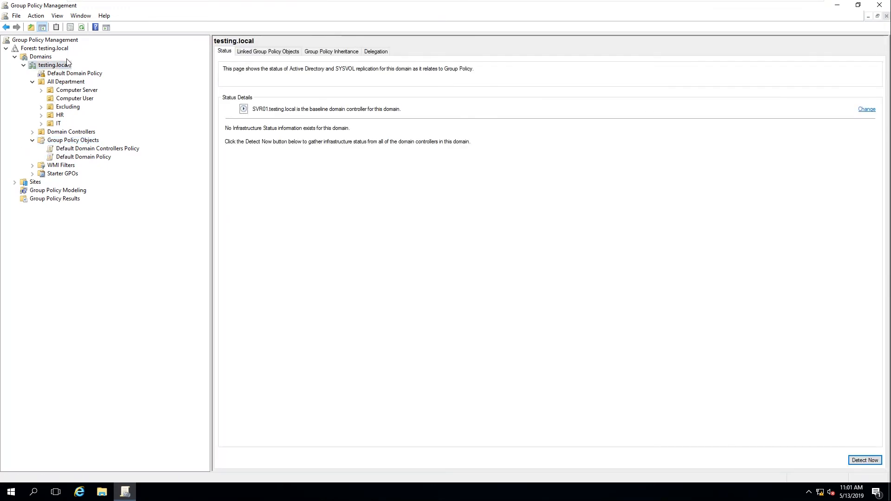
left_click(59, 141)
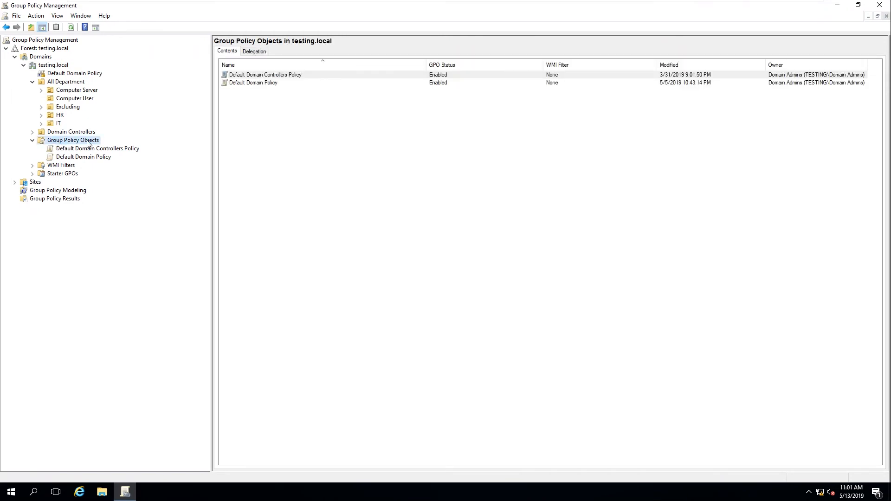
Step: Open the backup manager for the Group Policy Objects container and choose the Desktop folder as the backup location
right_click(88, 143)
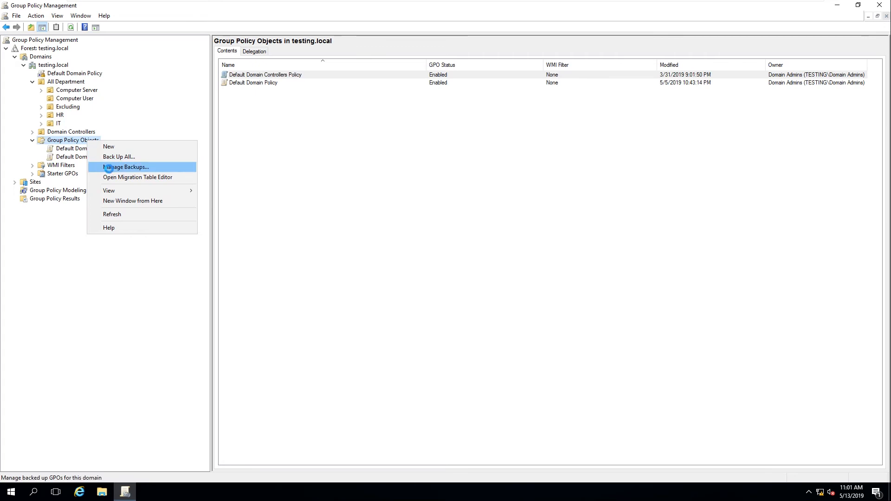
left_click(110, 170)
left_click(545, 180)
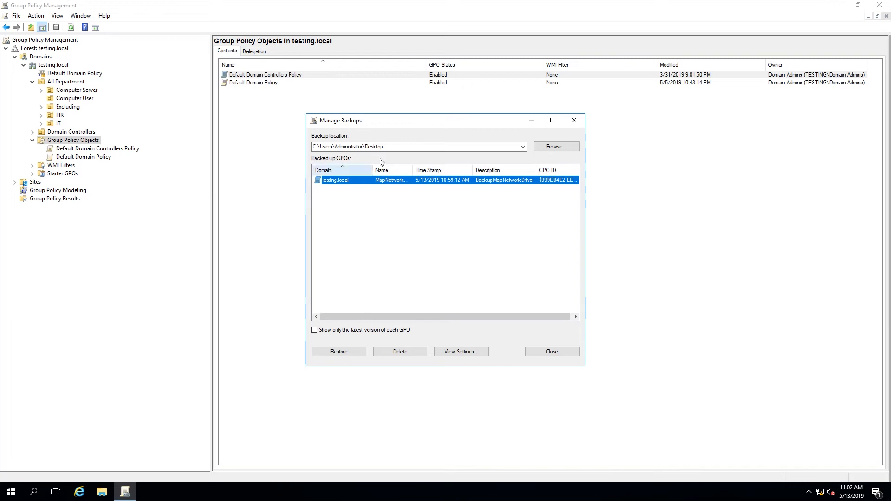
left_click(341, 146)
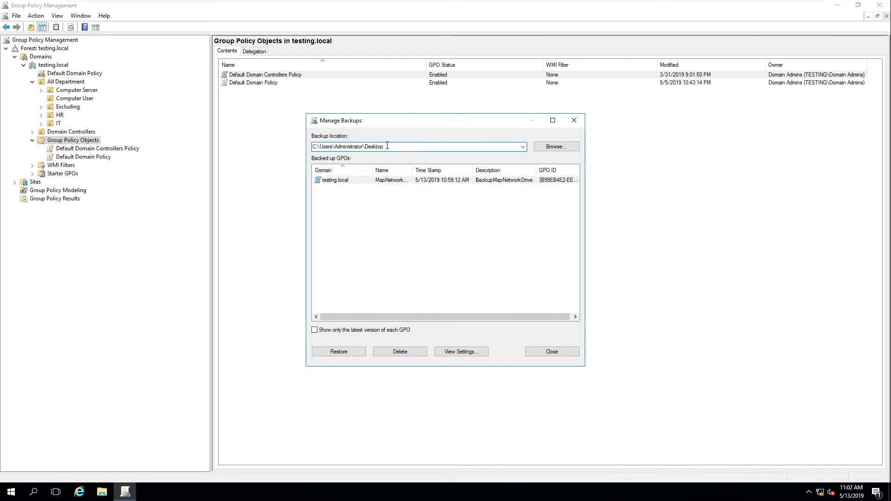
left_click(399, 218)
left_click(413, 147)
left_click(552, 147)
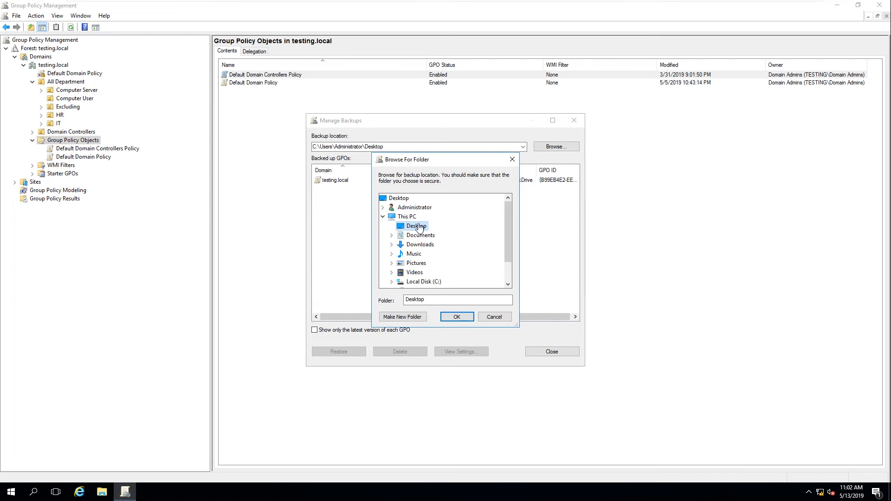
scroll(440, 238, "down", 1)
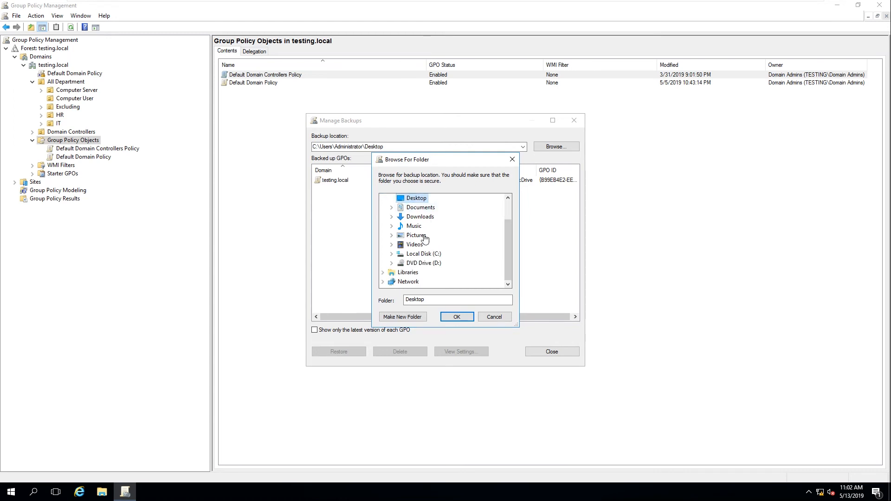
left_click(457, 317)
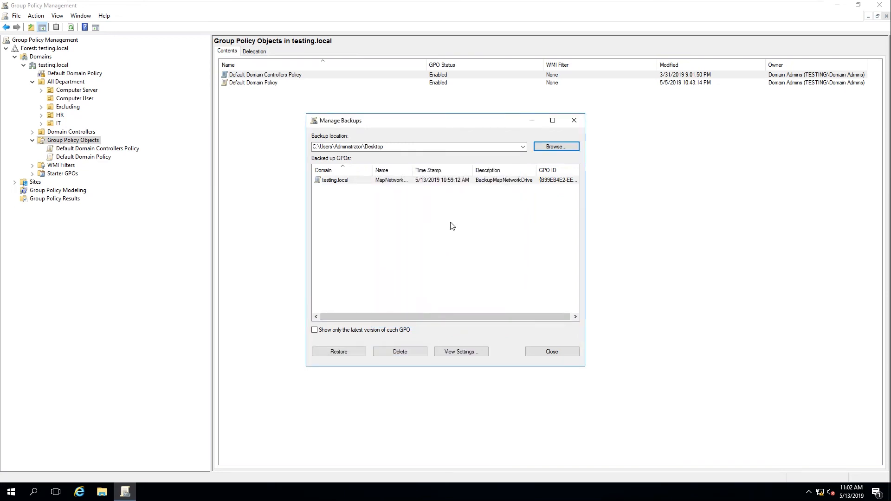
Step: Restore the MapNetworkDrive GPO from its BackupMapNetworkDrive backup, close the backup manager and view the restored policy's scope
left_click(436, 181)
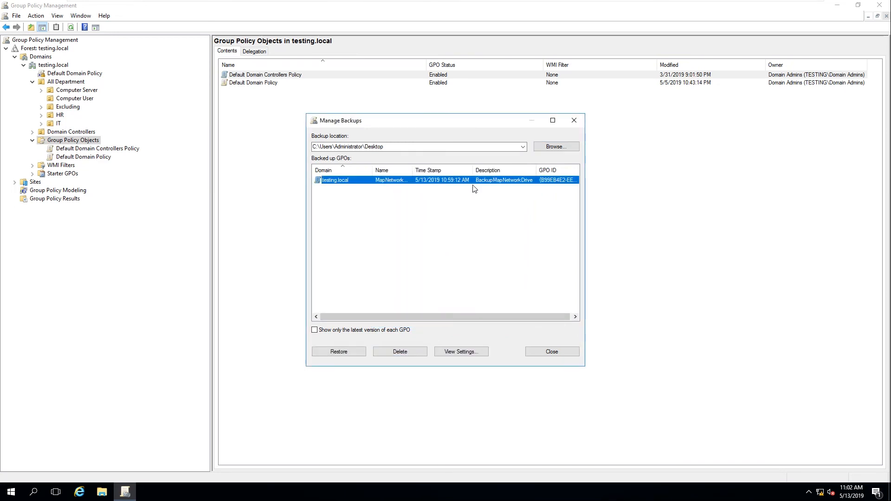
left_click(341, 352)
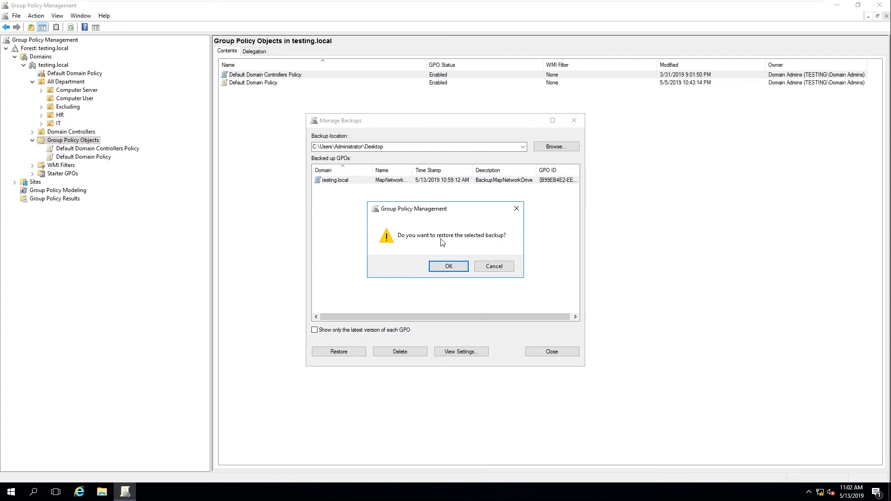
left_click(448, 266)
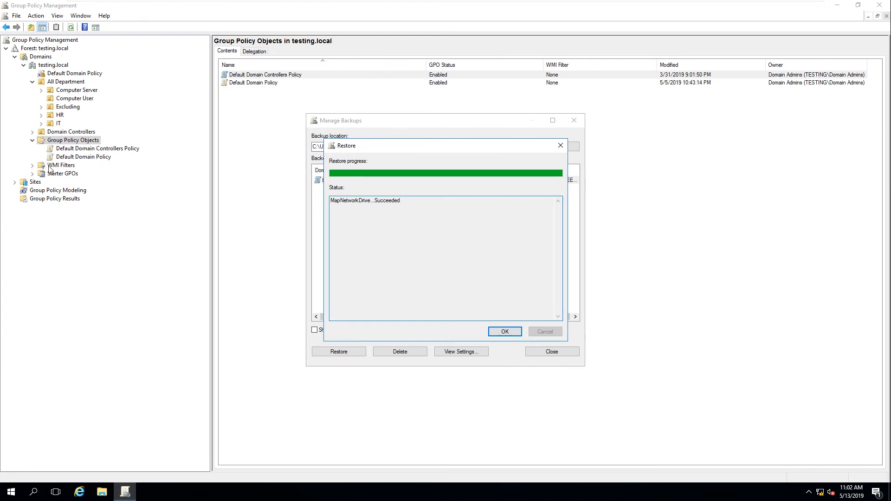
left_click(506, 332)
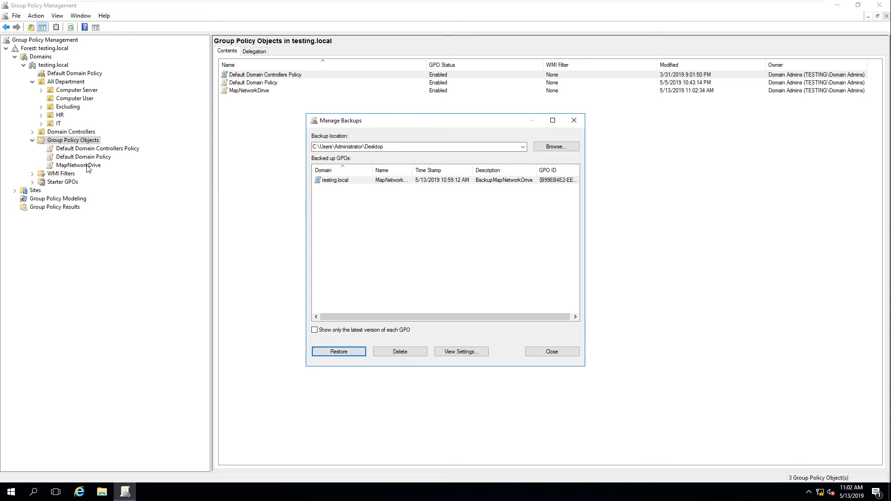
left_click(552, 352)
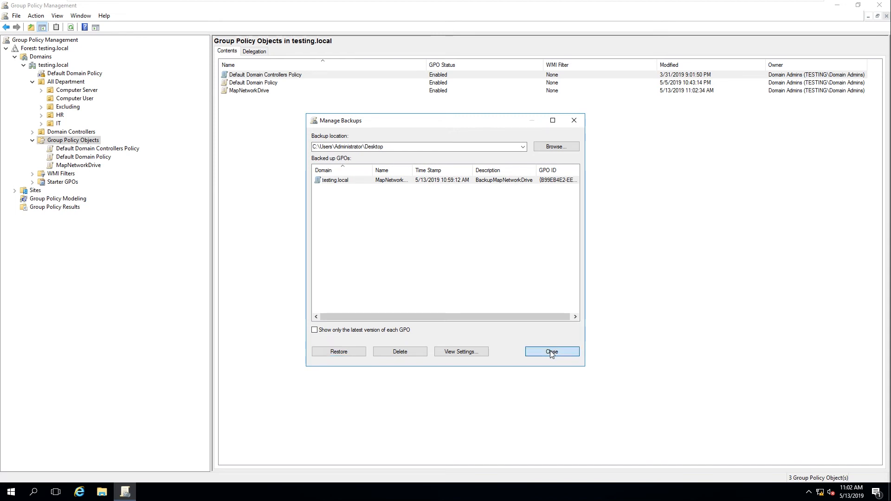
left_click(79, 166)
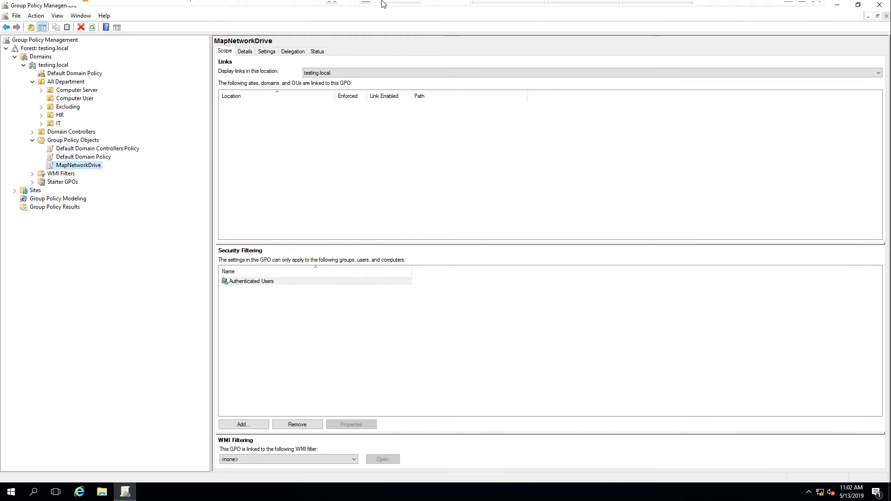
Step: Switch to WIN10-User01 x64, run gpupdate and move File Explorer aside to check This PC for the mapped drive
left_click(507, 6)
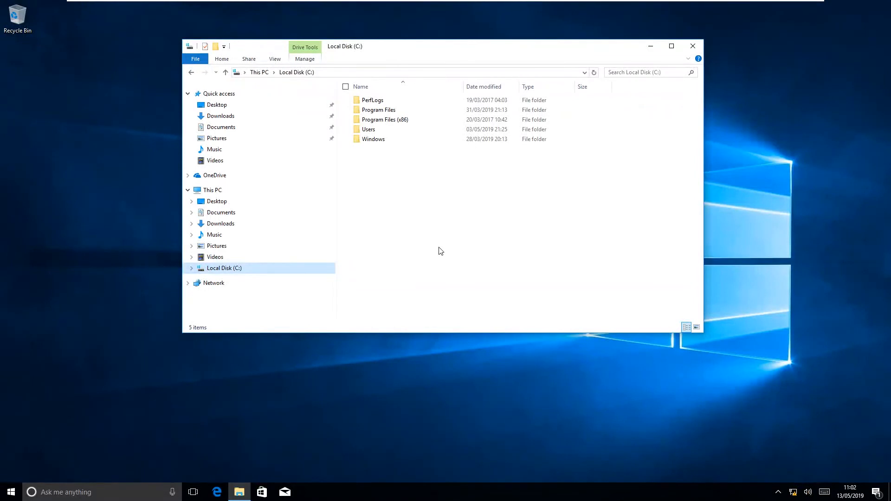
key("super+r")
left_click(71, 461)
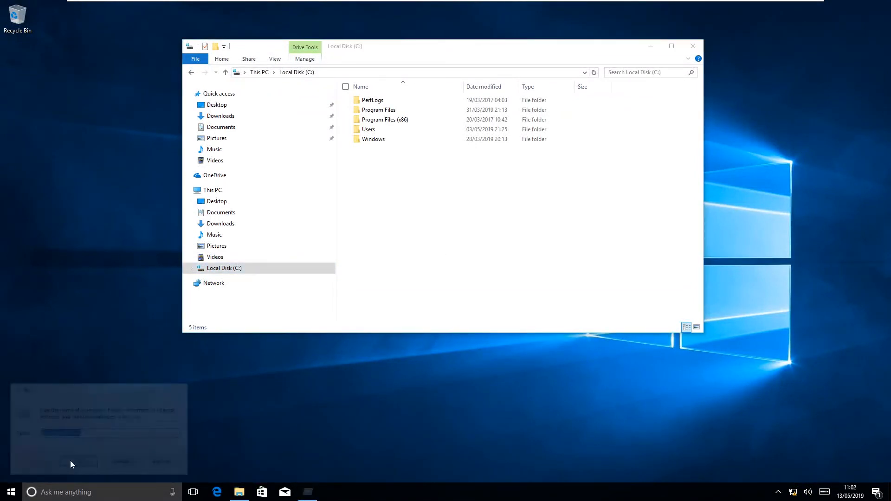
left_click(534, 52)
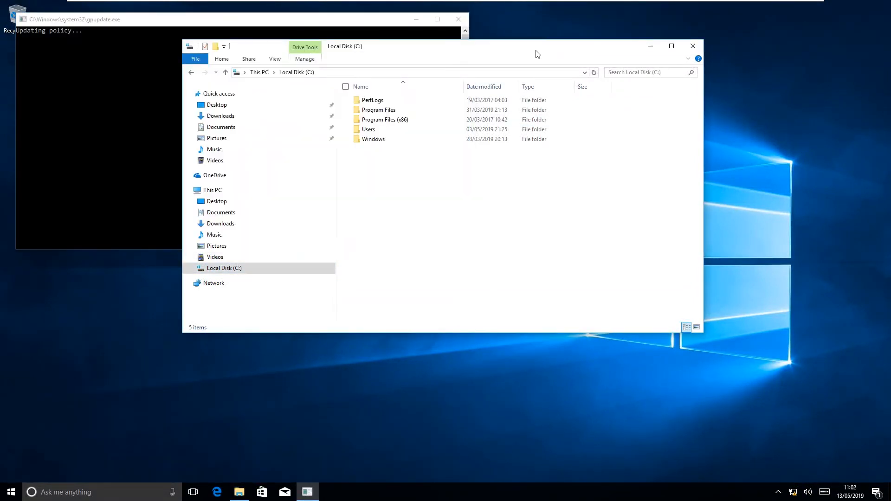
left_click_drag(497, 51, 611, 23)
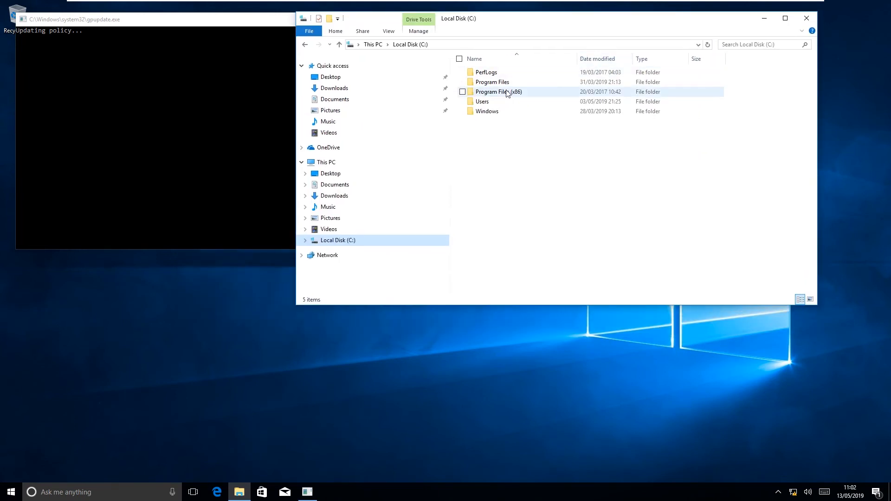
mouse_move(507, 92)
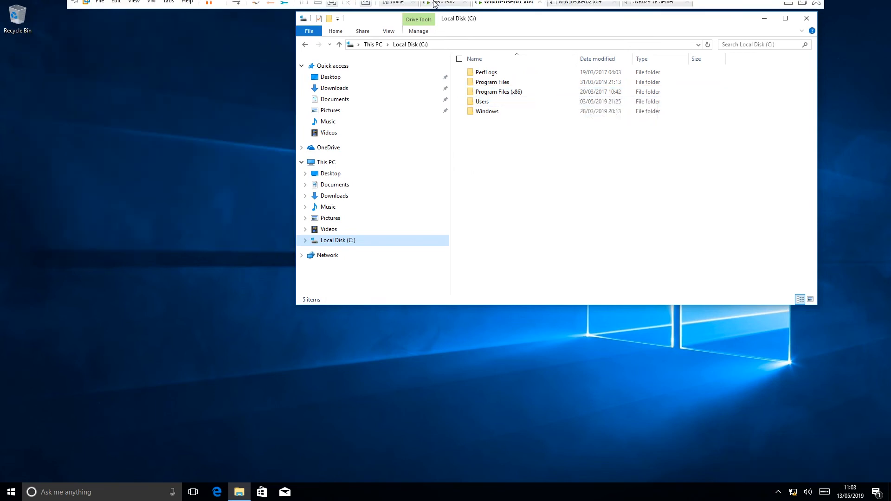
Step: Return to SVR01-AD and link the existing MapNetworkDrive GPO to the All Department organizational unit
left_click(440, 7)
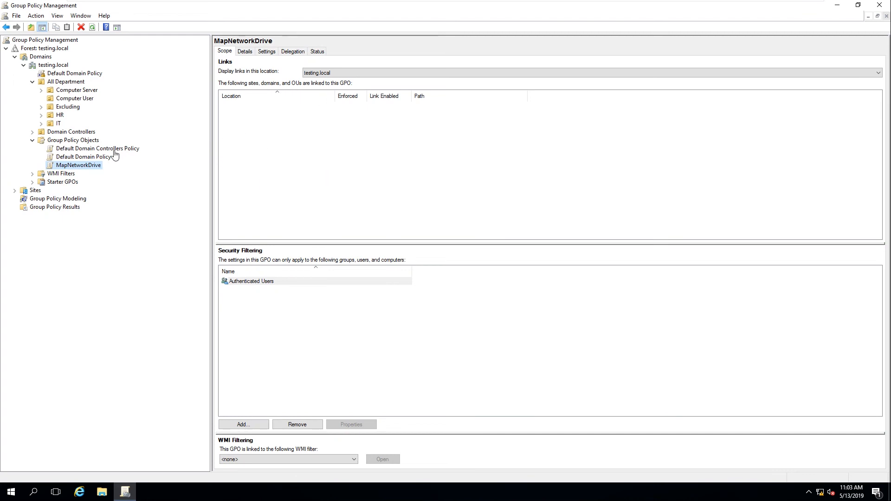
left_click(67, 83)
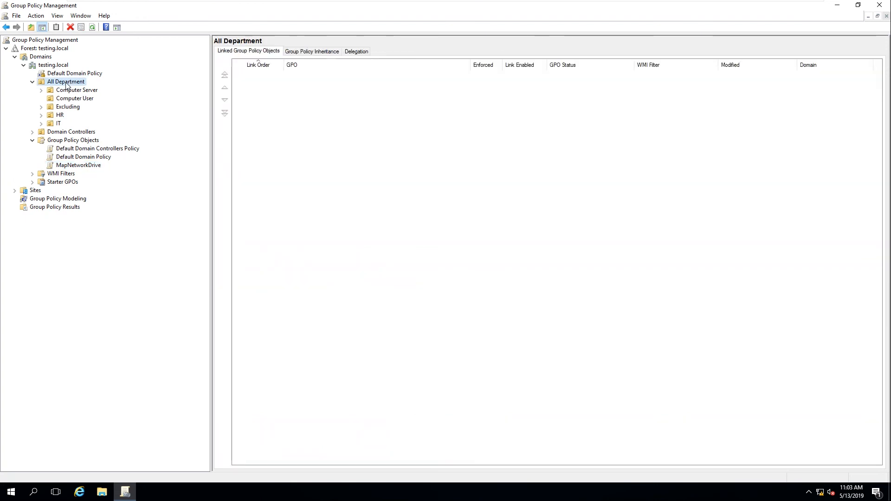
right_click(66, 85)
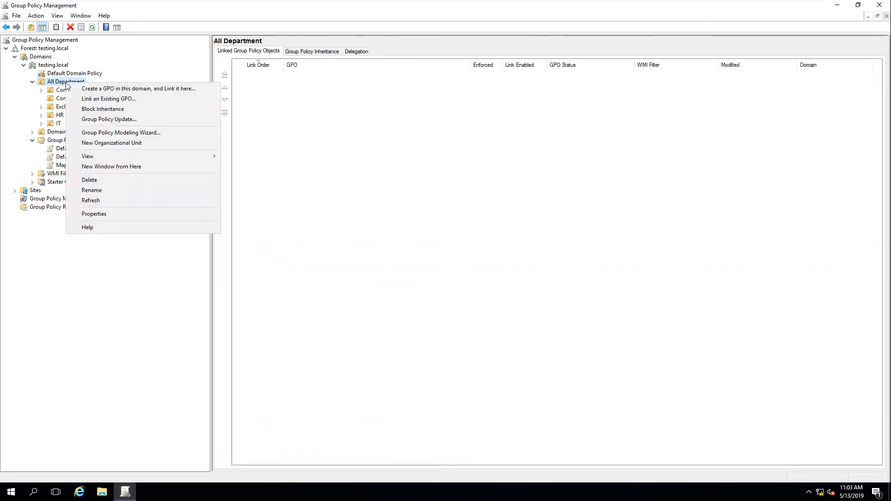
left_click(104, 101)
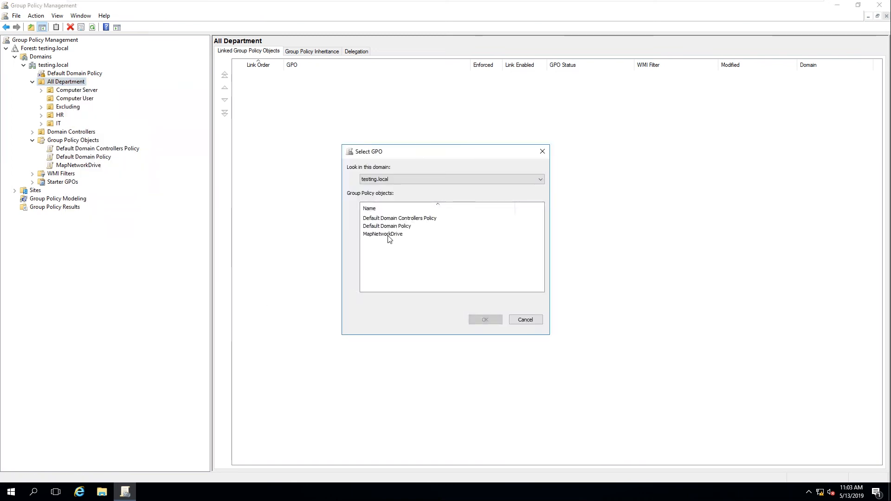
left_click(388, 235)
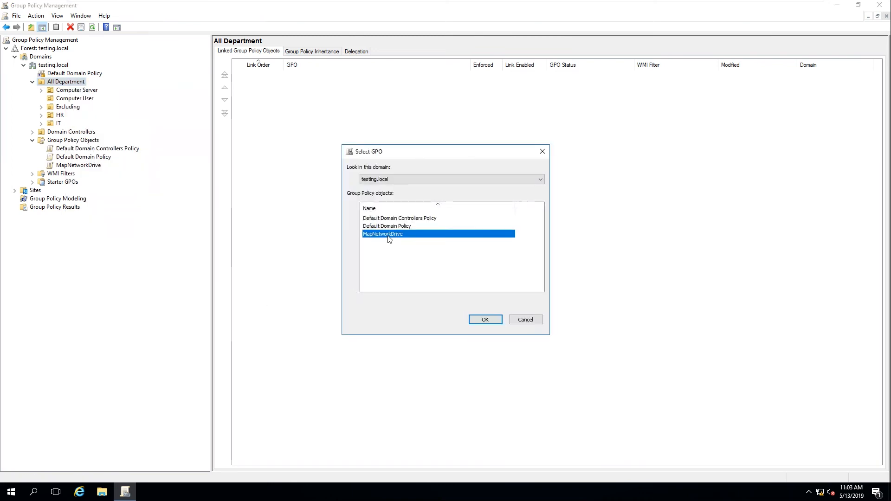
left_click(488, 320)
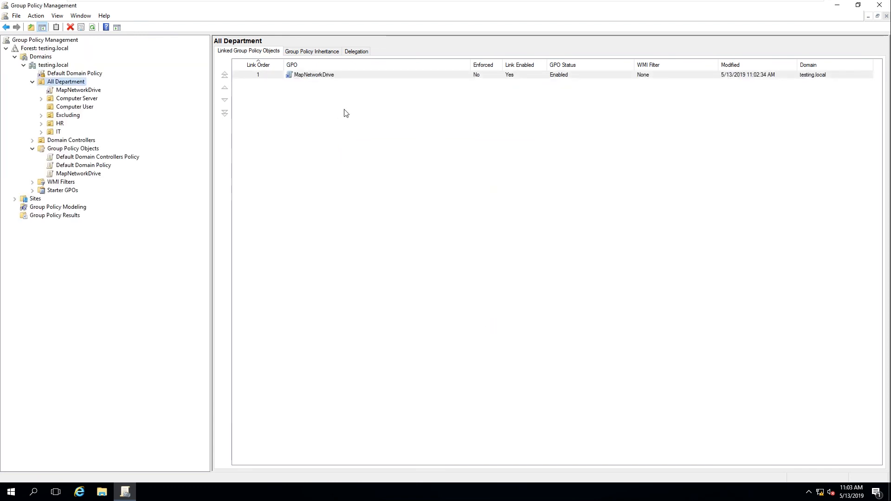
Step: Check the links of the MapNetworkDrive GPO and run gpupdate on SVR01-AD
left_click(93, 173)
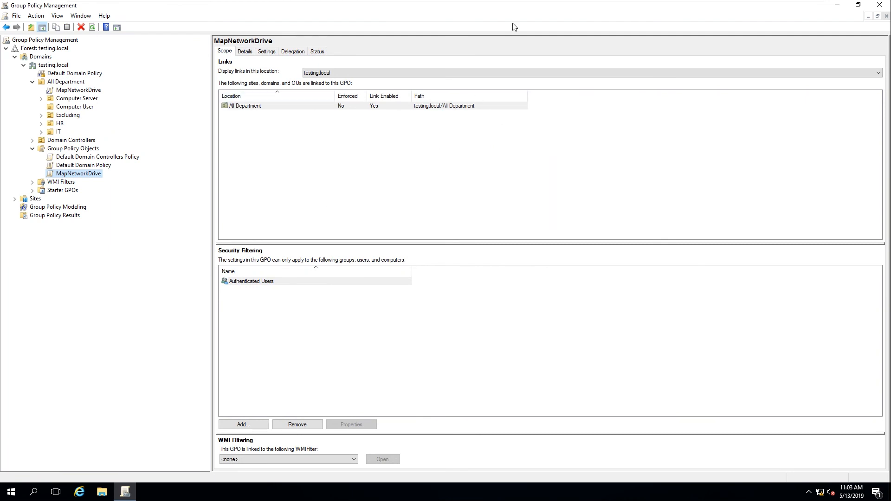
key("super+r")
left_click(75, 462)
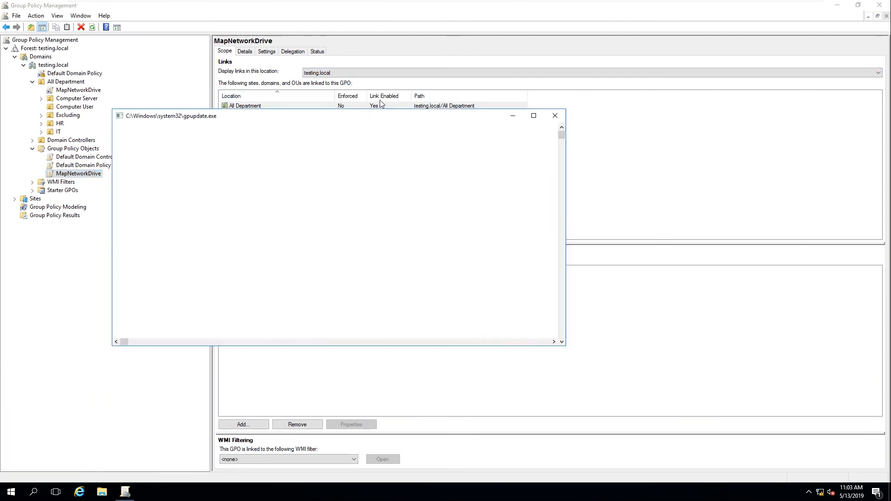
Step: Run gpupdate on WIN10-User01 x64, move its console below File Explorer and open the DataShare (\\SVR01) (H:) drive
left_click(513, 8)
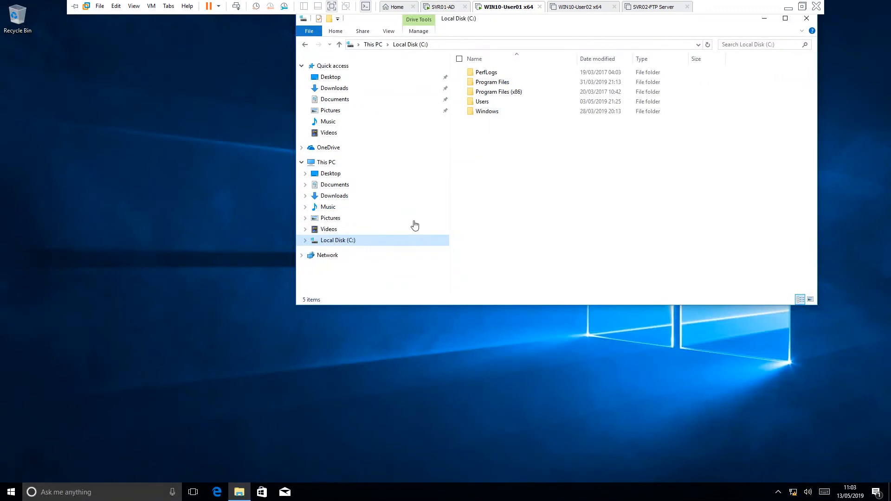
key("super+r")
left_click(79, 463)
left_click_drag(260, 27, 300, 330)
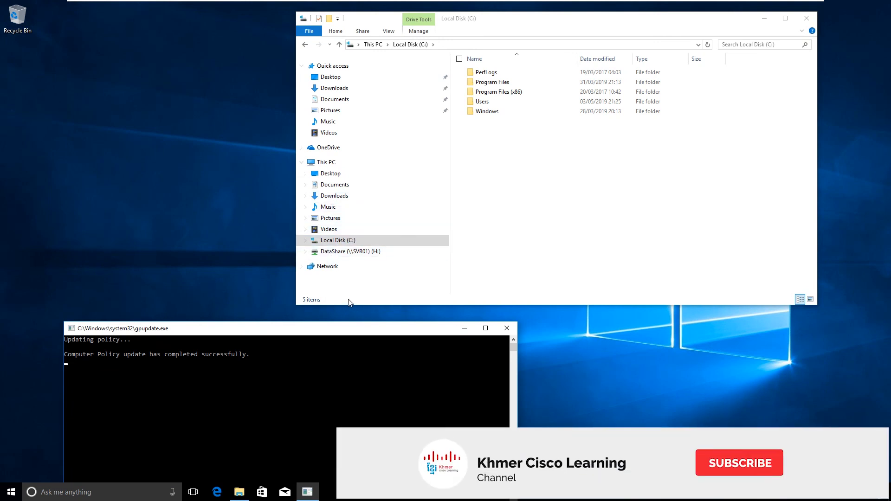
left_click(367, 251)
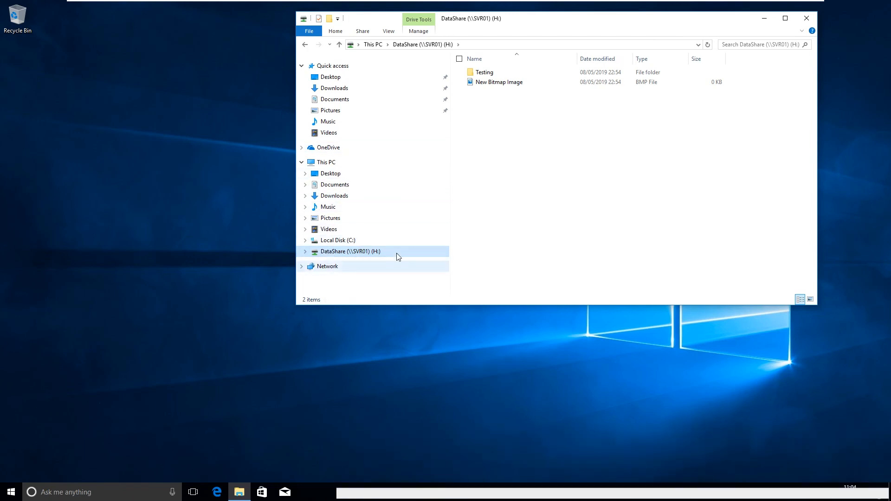
Step: Go back to SVR01-AD and review the scope of the MapNetworkDrive GPO under Group Policy Objects
left_click(445, 8)
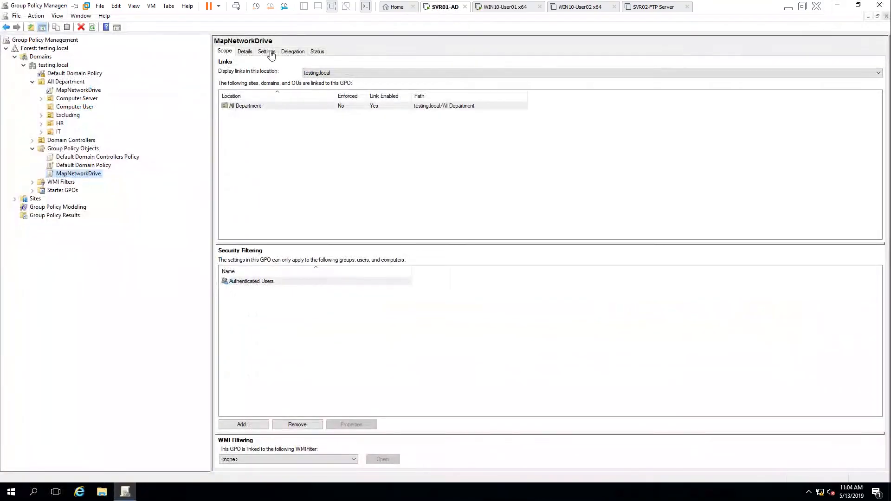
left_click(92, 166)
left_click(90, 174)
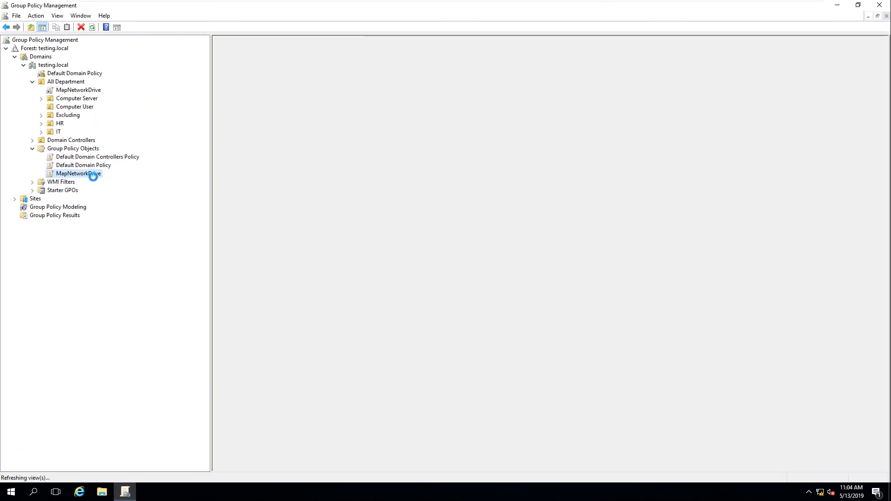
mouse_move(491, 2)
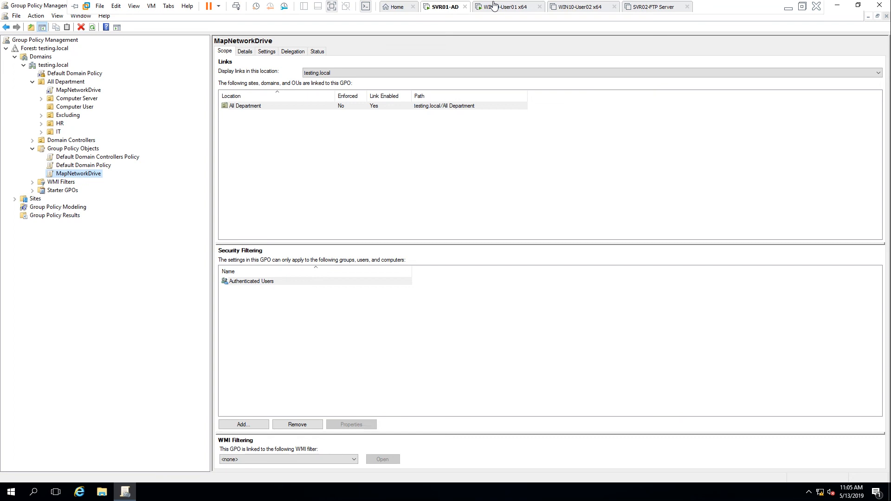
Step: Switch to WIN10-User01 x64, refresh its desktop and close the File Explorer window
left_click(494, 5)
right_click(104, 111)
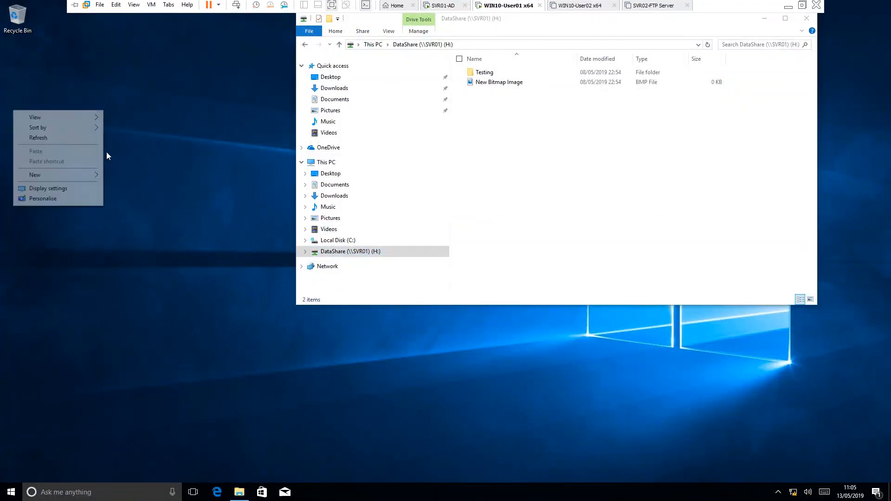
left_click(38, 138)
left_click_drag(694, 21, 549, 41)
left_click(609, 35)
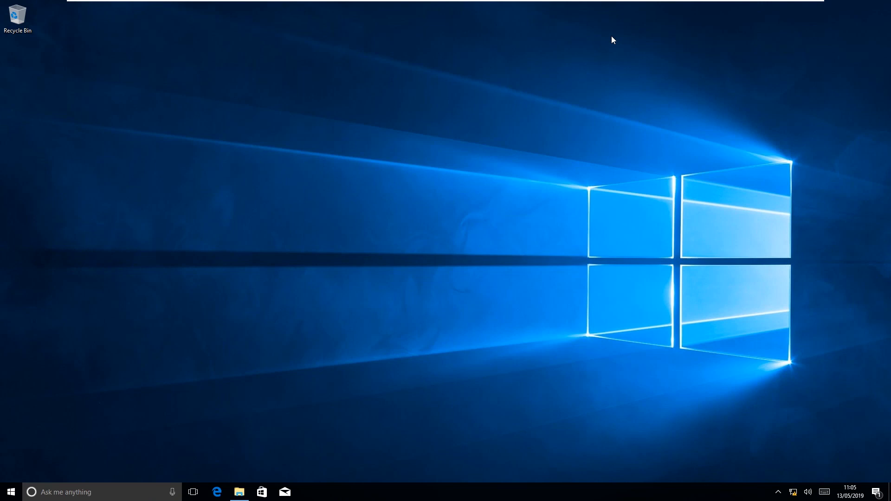
Step: Minimize the virtual machine window and refresh the host computer's desktop
mouse_move(625, 1)
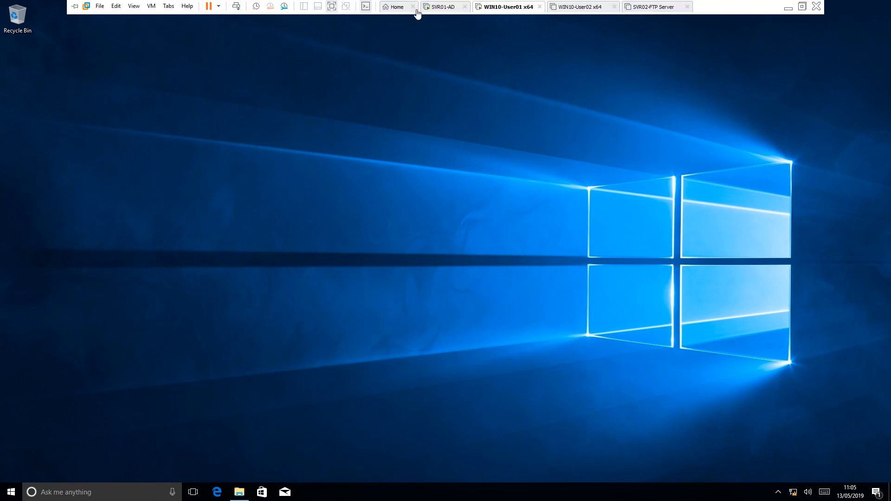
left_click(788, 8)
right_click(416, 55)
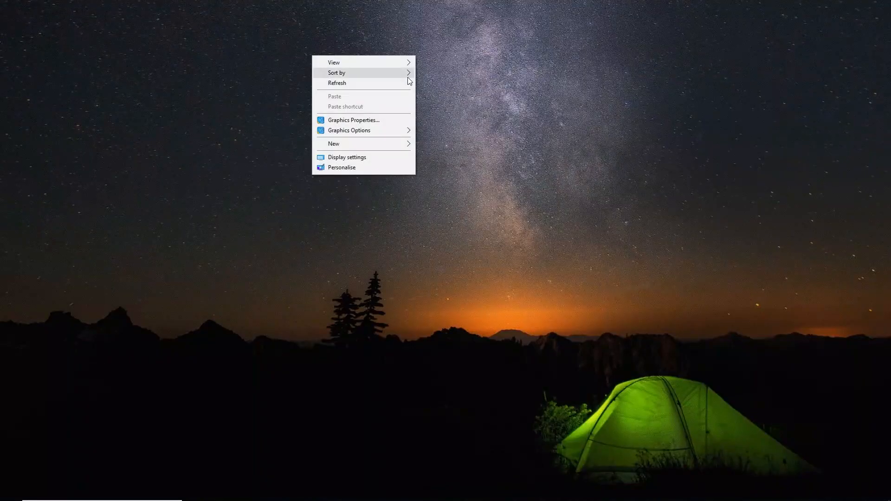
left_click(397, 82)
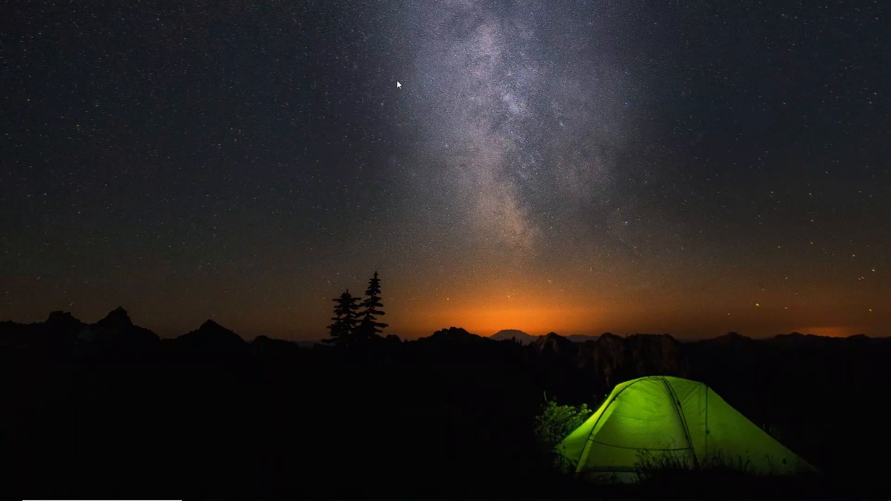